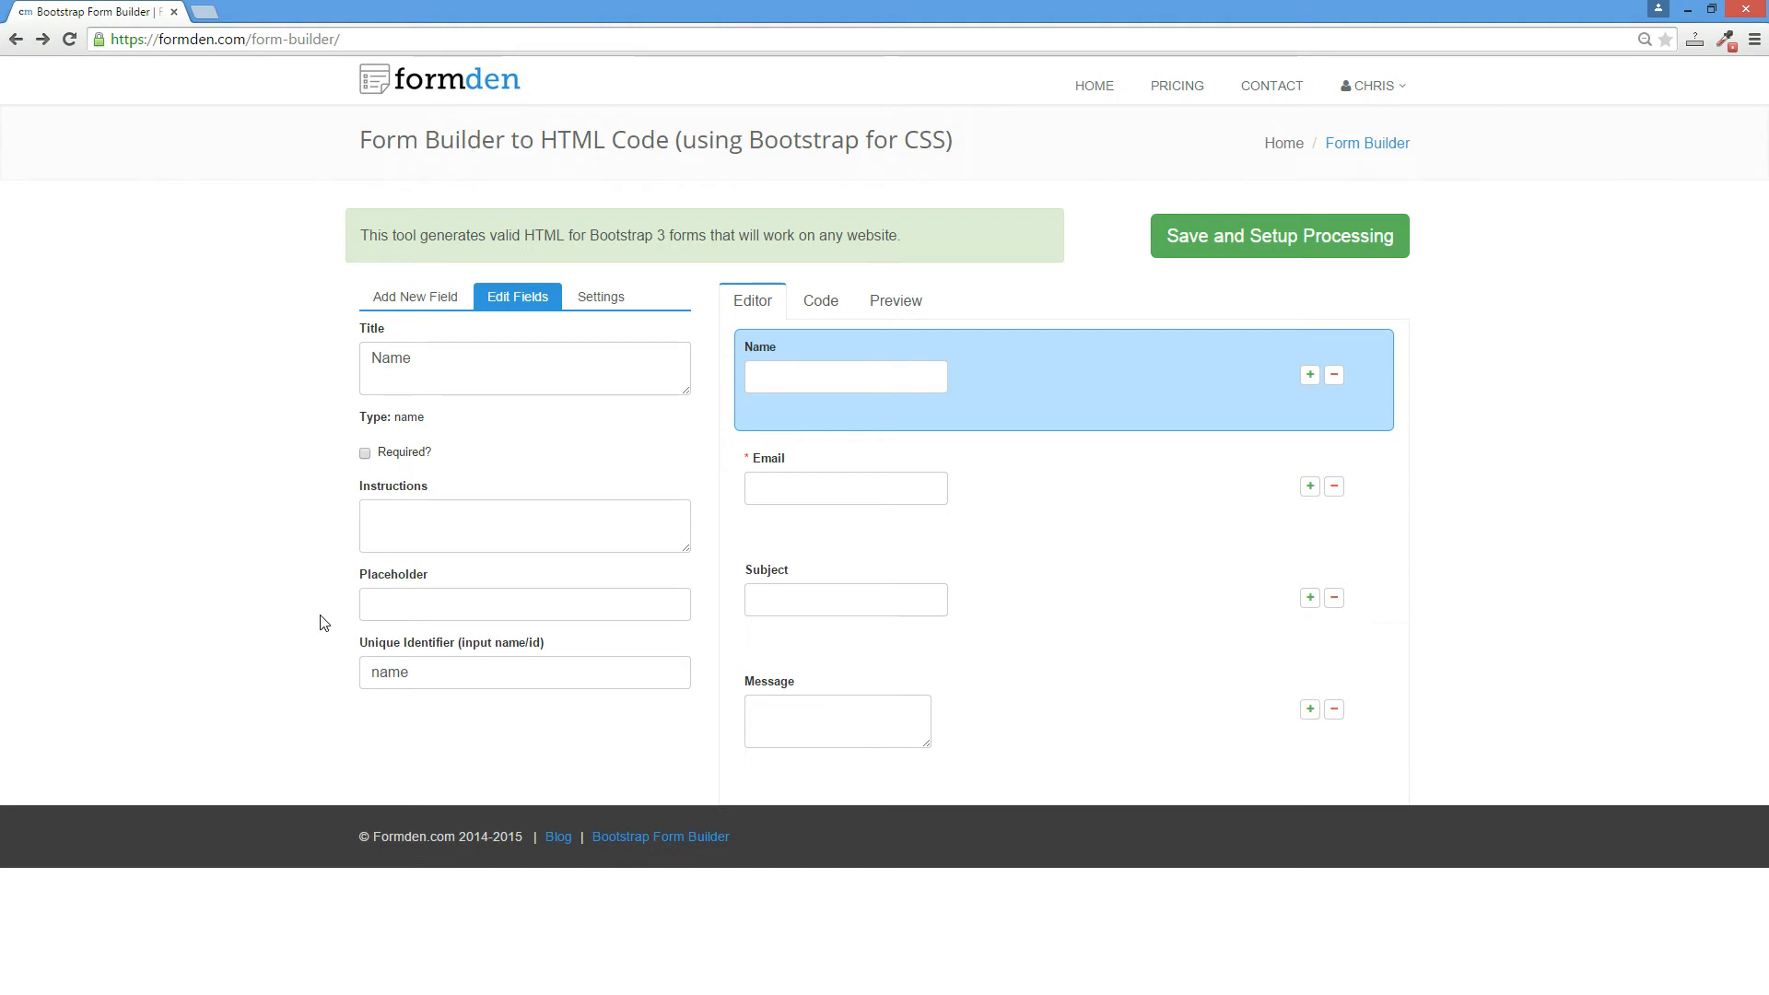
Add a Number field, a Radio Buttons field and a Dropdown field to the form.
click(411, 296)
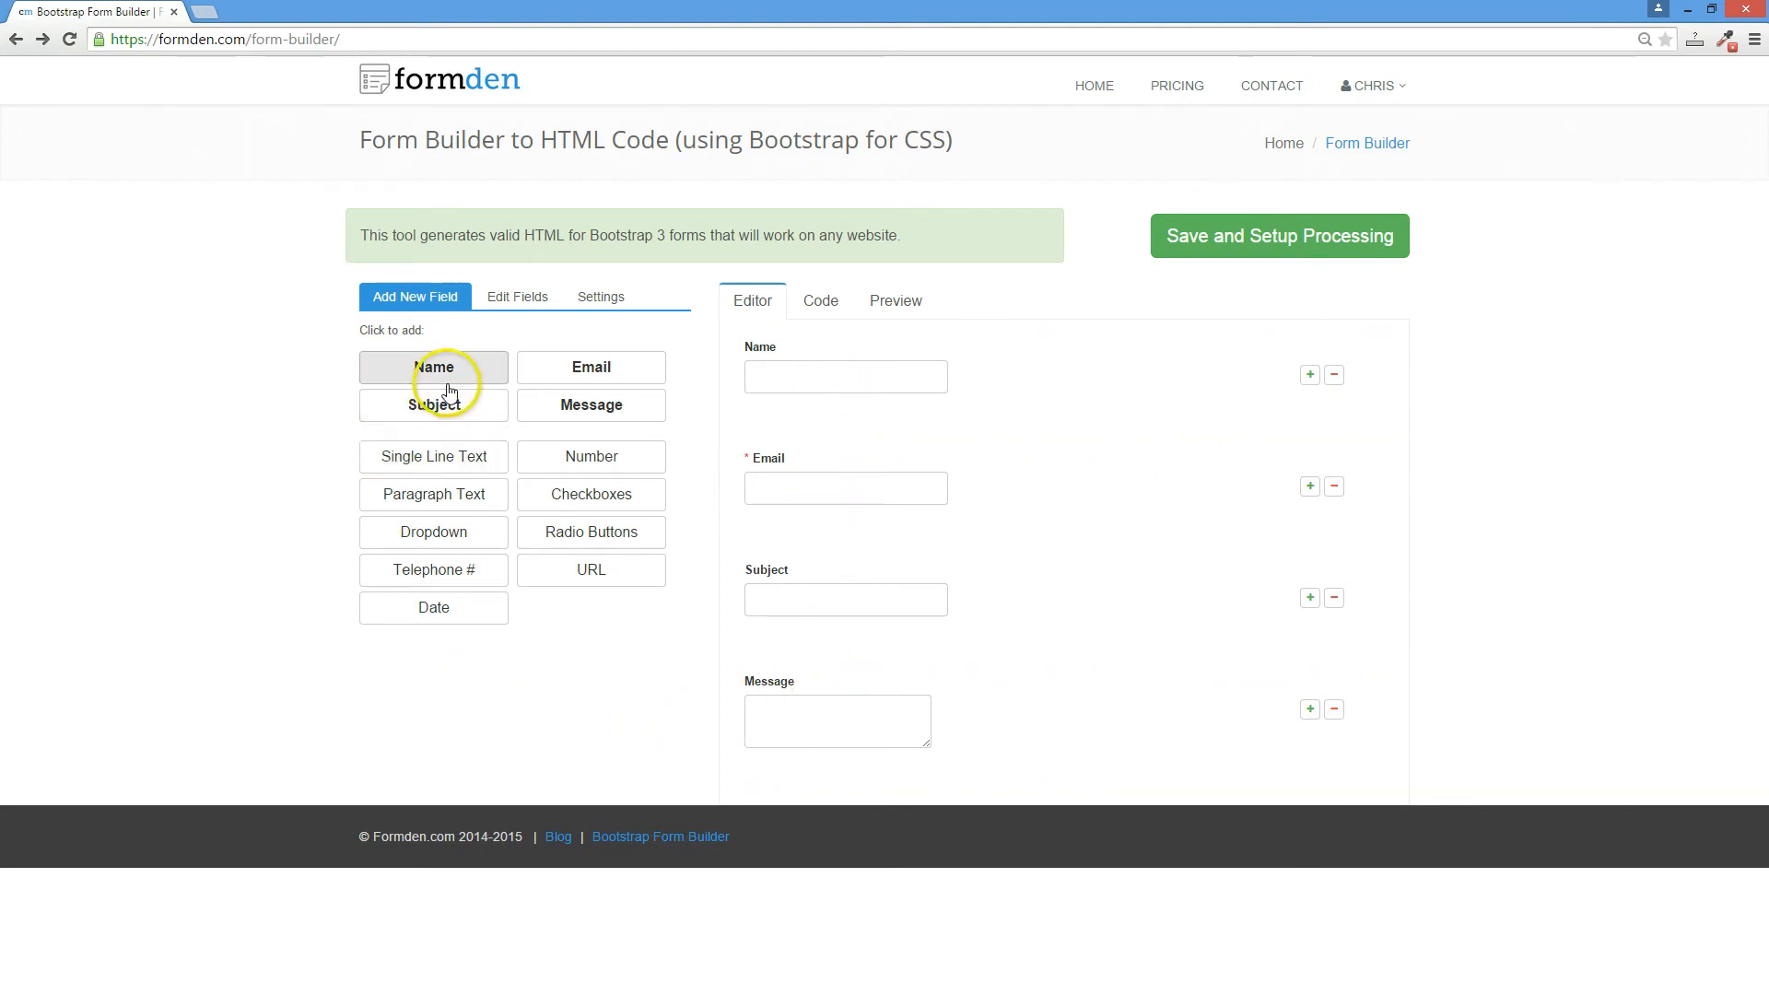
click(555, 459)
click(582, 536)
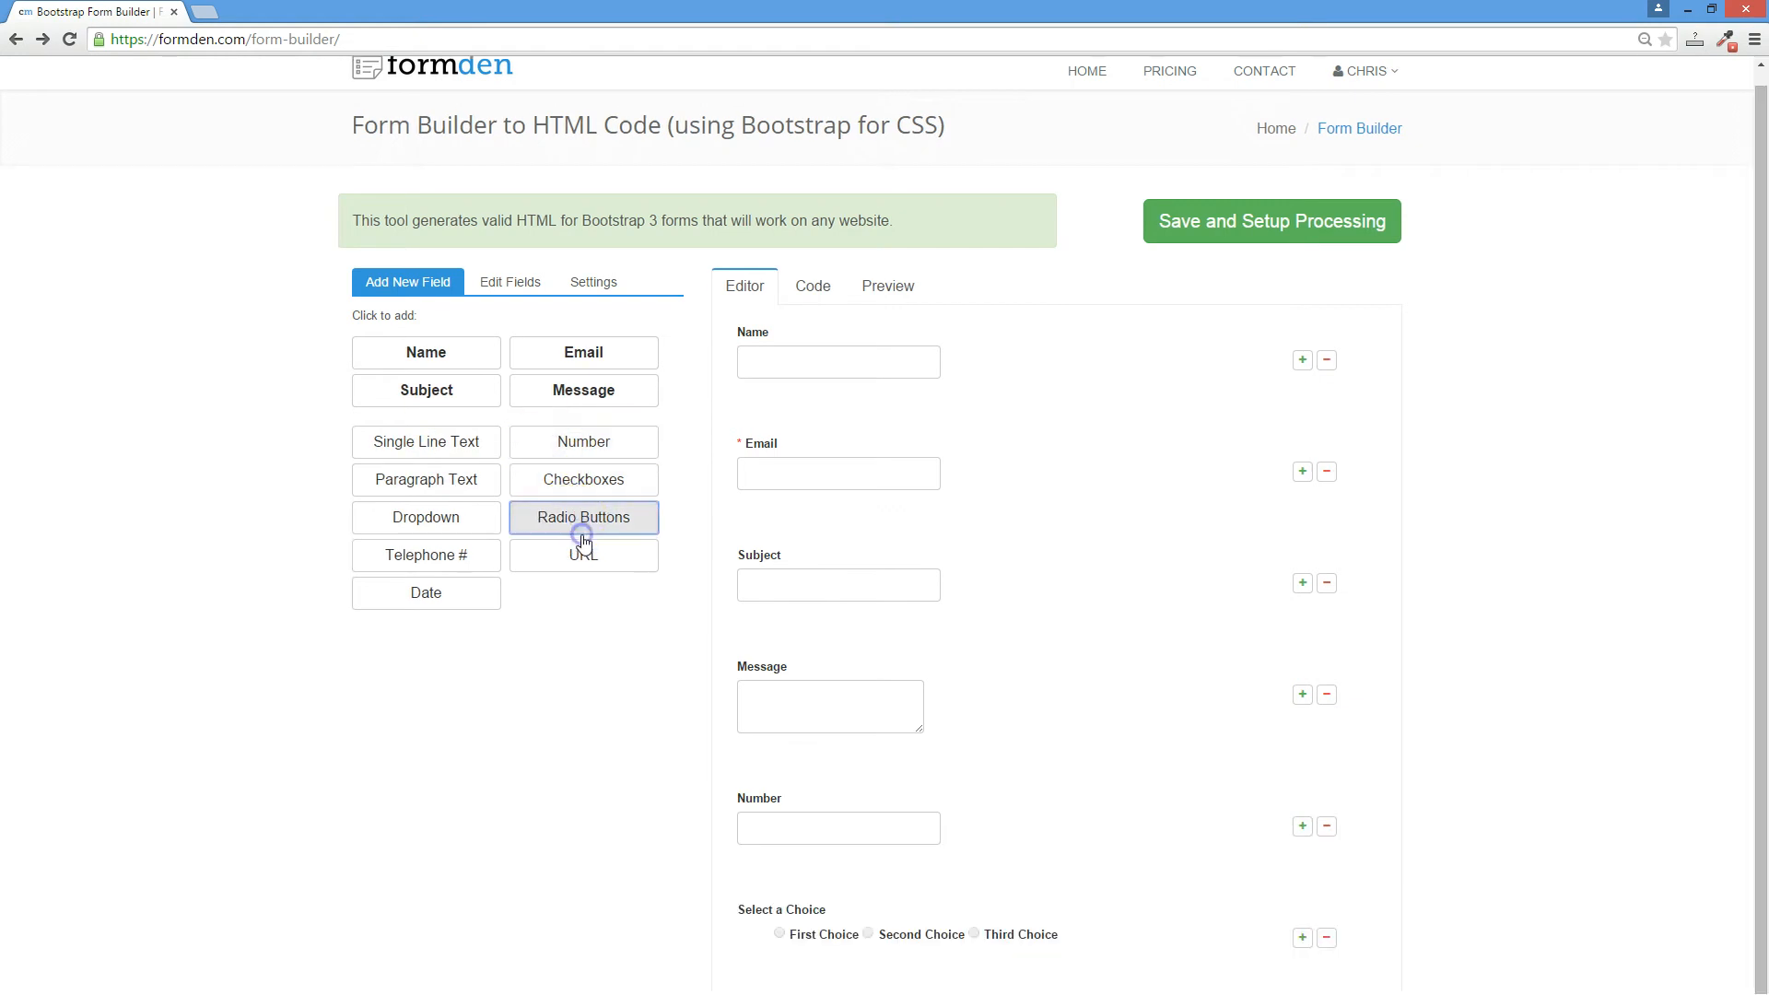
click(438, 521)
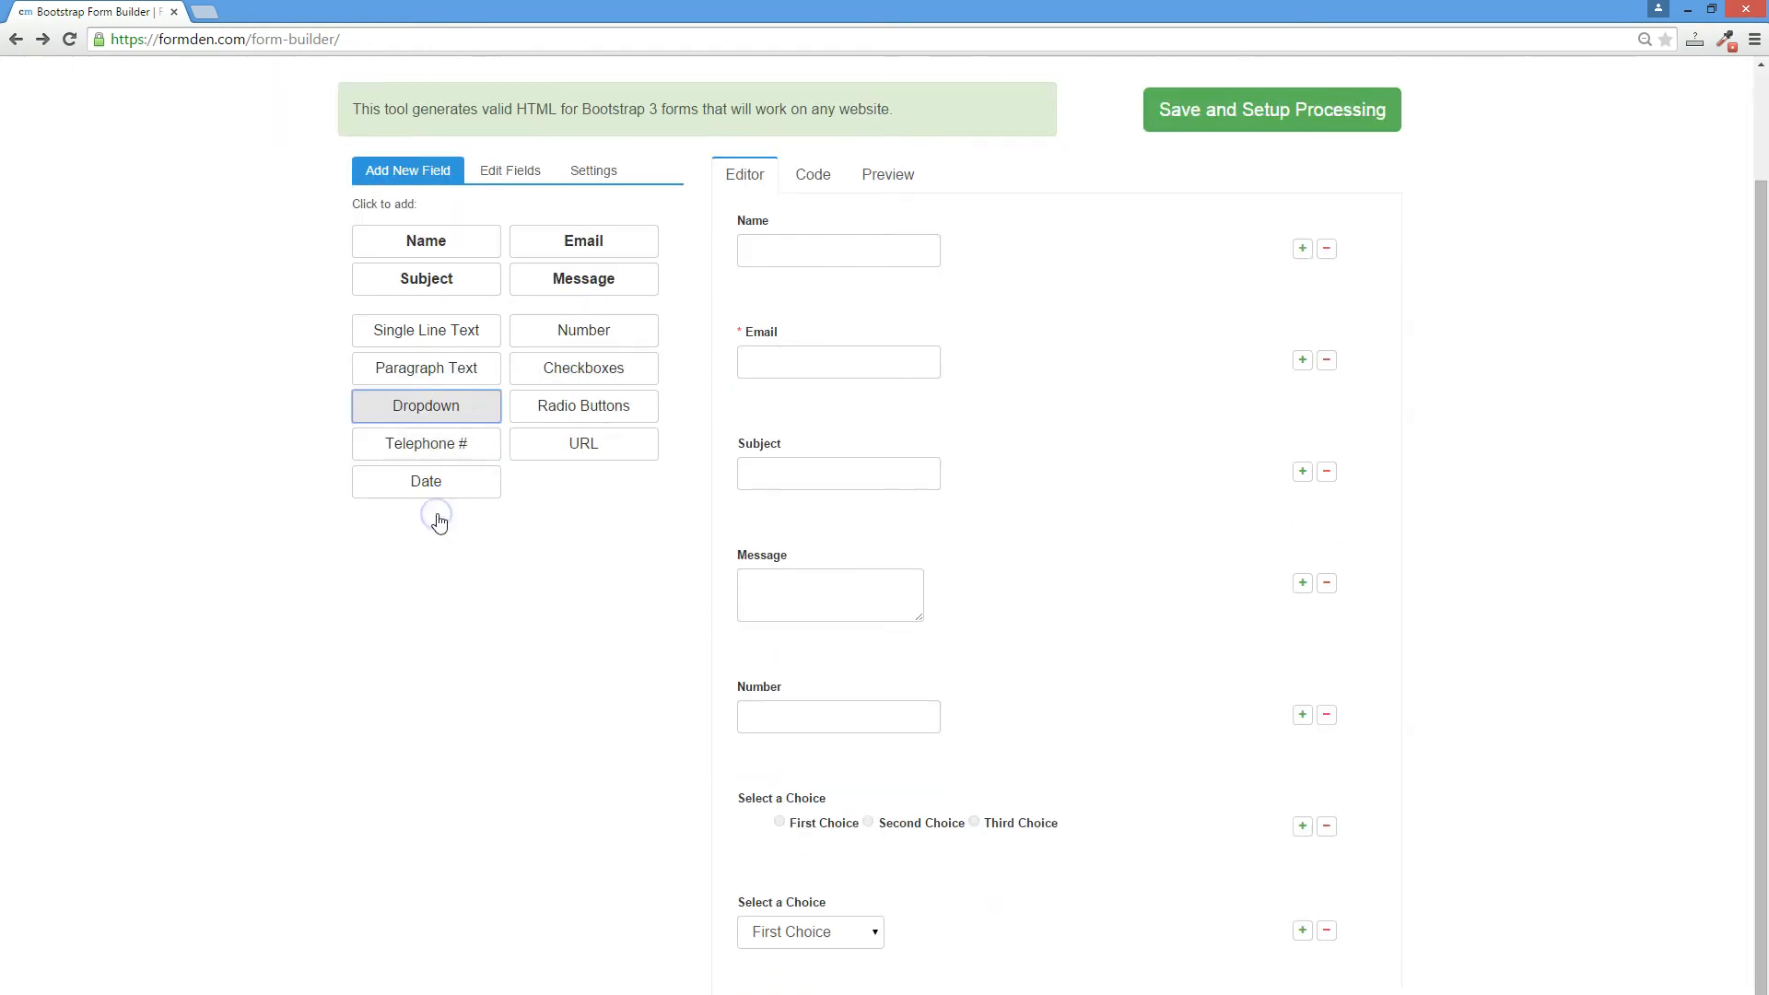
click(431, 479)
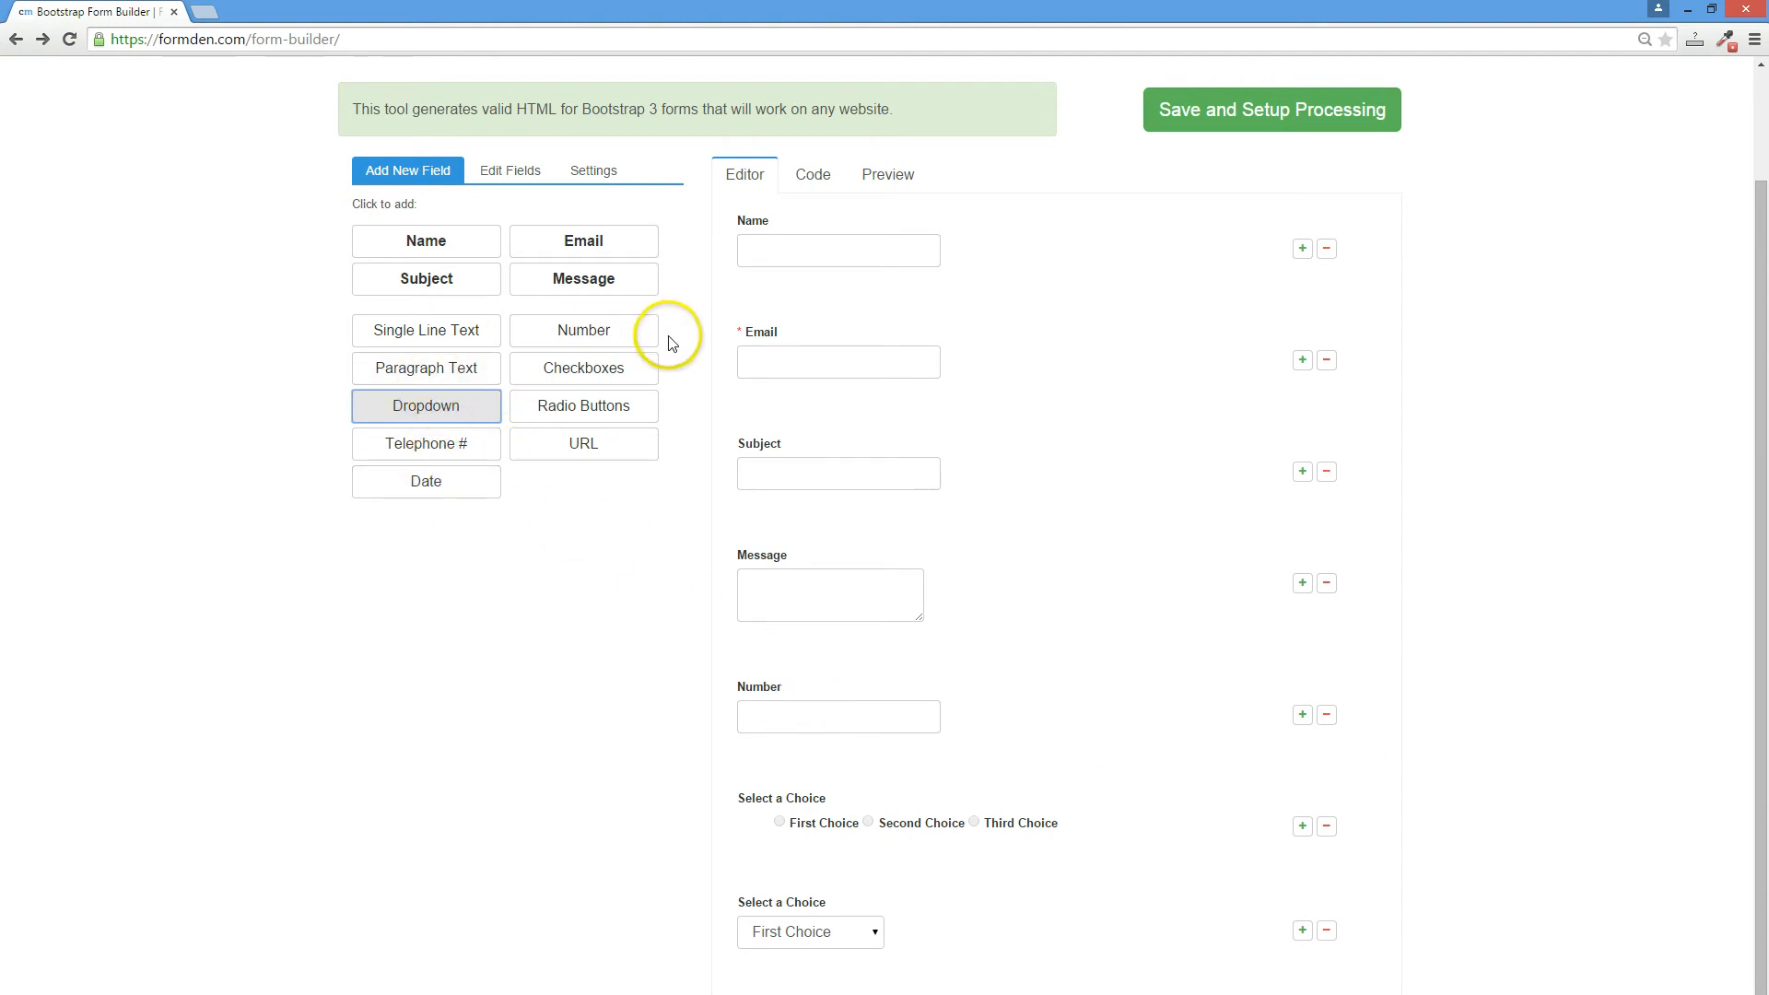
Reorder the form so Number sits between Email and Subject, and the radio choice field sits directly below Name.
drag(838, 745, 821, 553)
drag(842, 926, 821, 442)
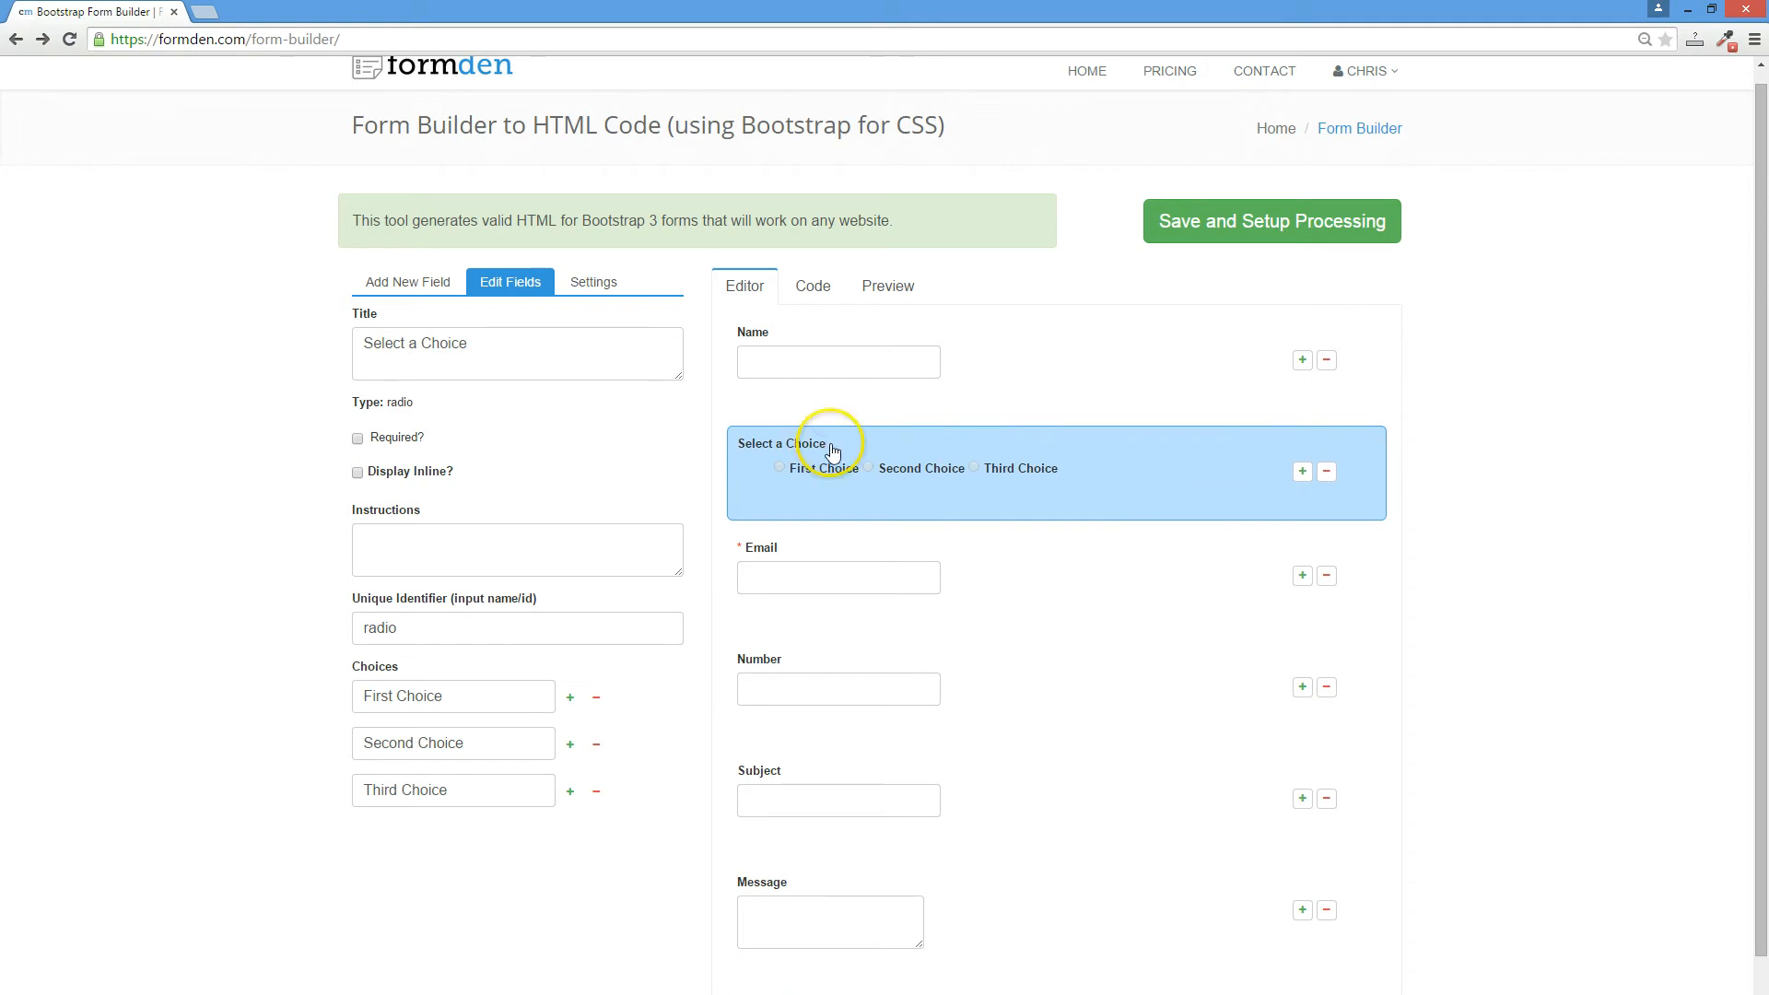
Rename the radio field's first two choices Peanut Butter and Jelly, and remove its third choice.
click(762, 447)
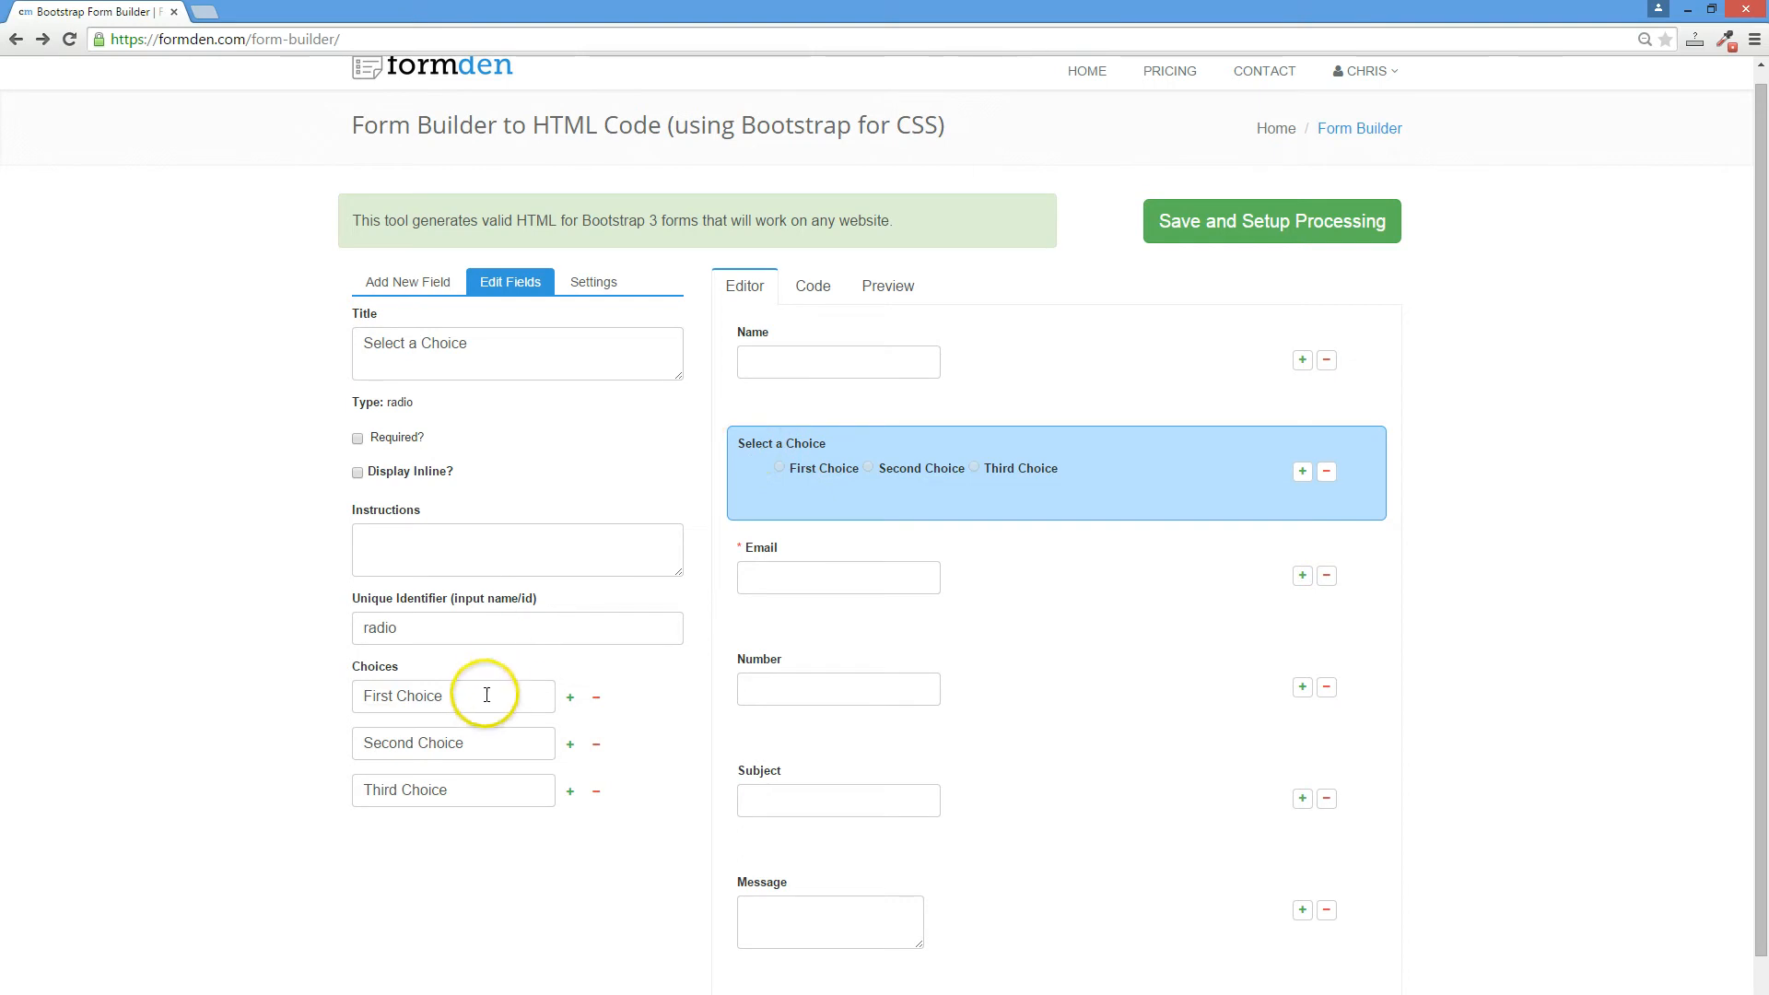
drag(466, 695, 312, 699)
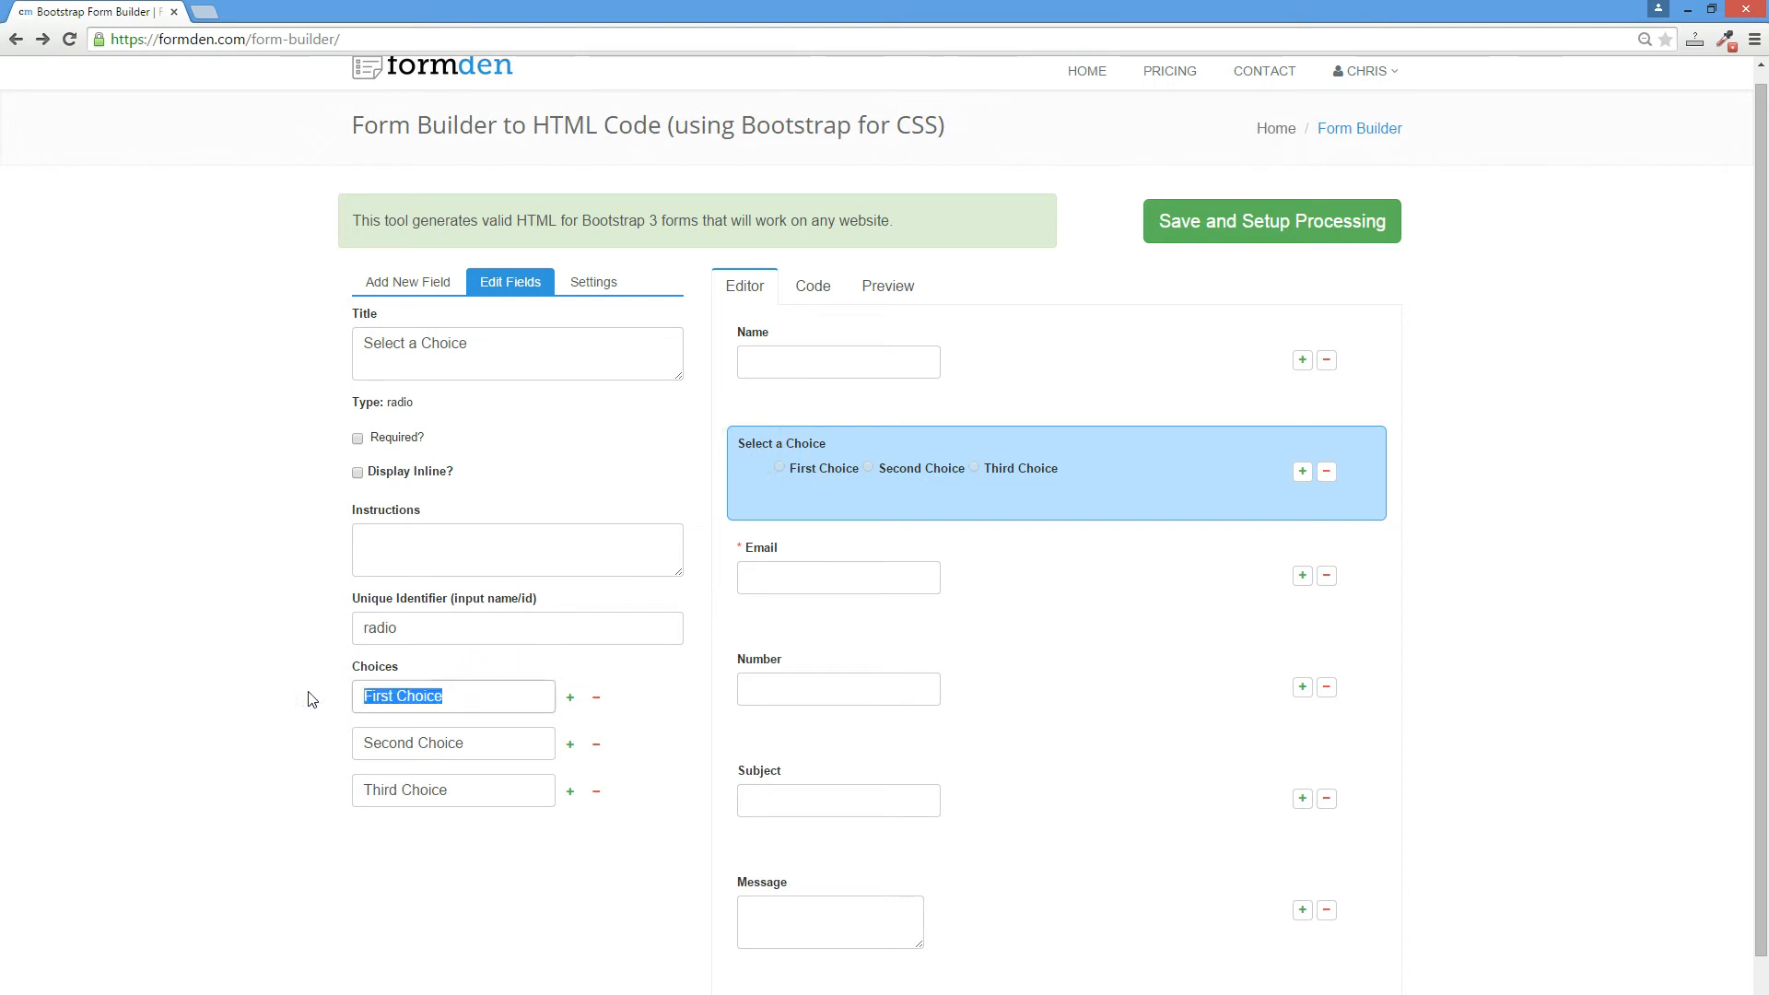
text(Pean)
key(Tab)
key(Tab)
key(Tab)
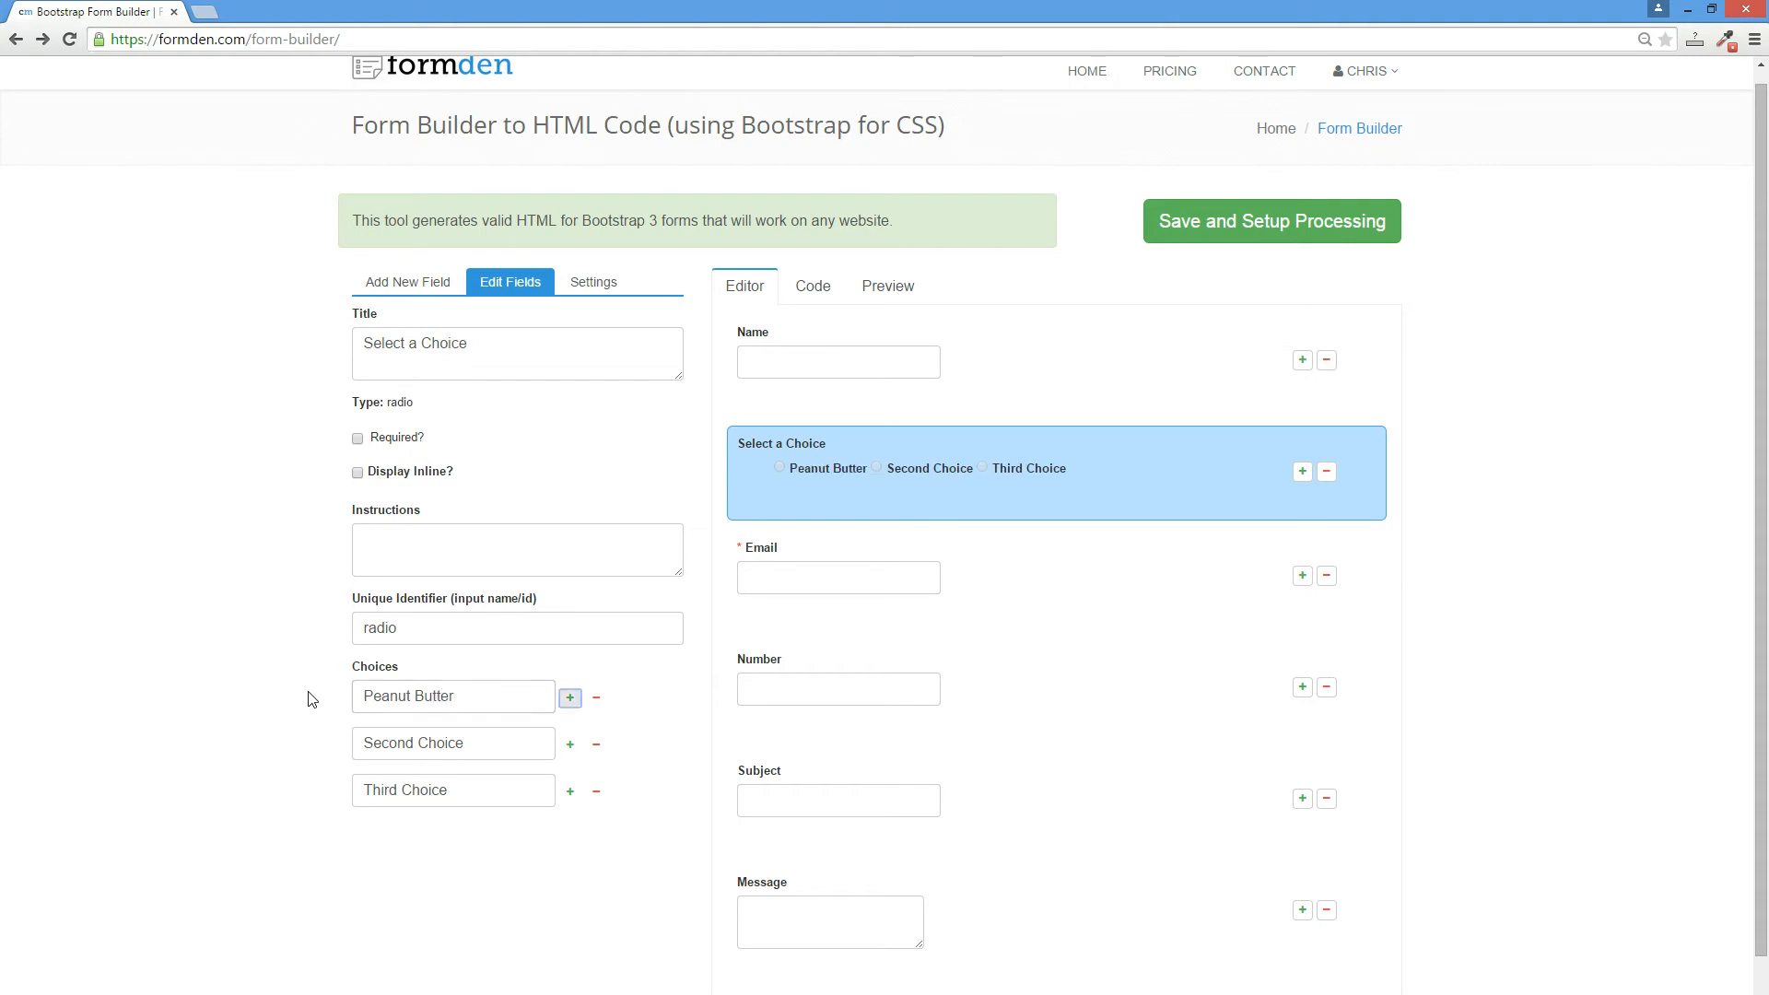
text(Je)
click(596, 792)
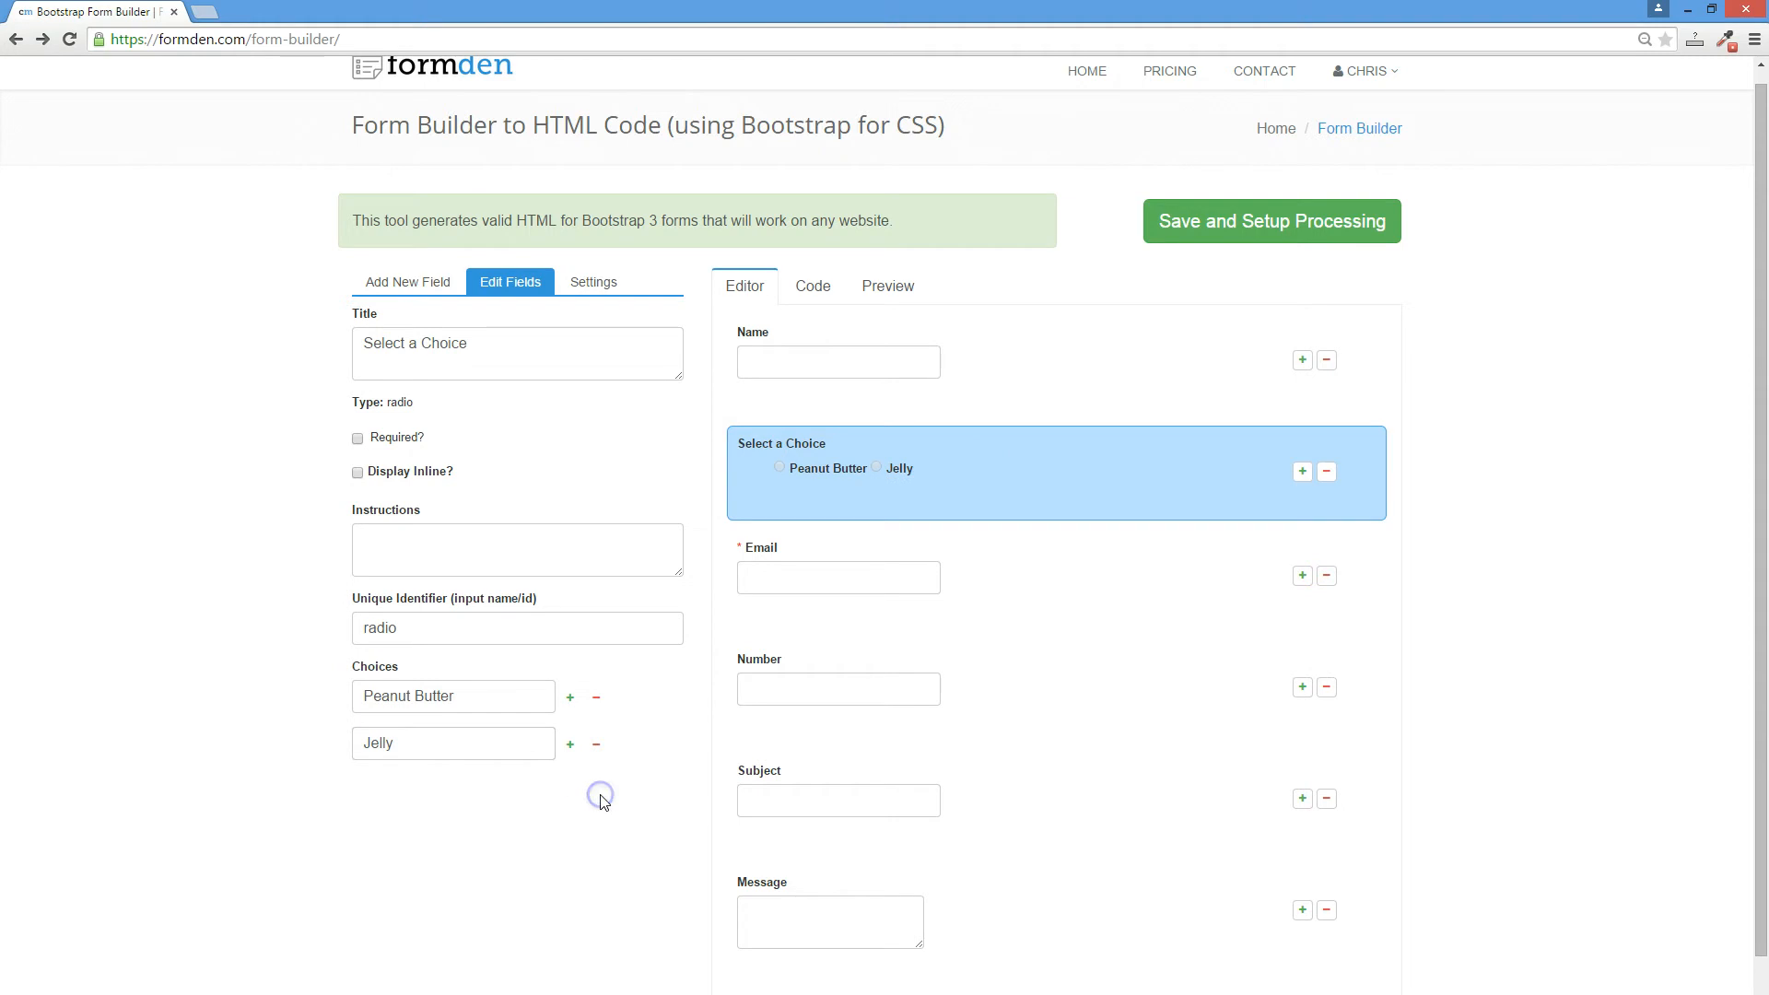
Select the Email field, and review the form's rendered preview and its generated HTML code.
click(785, 619)
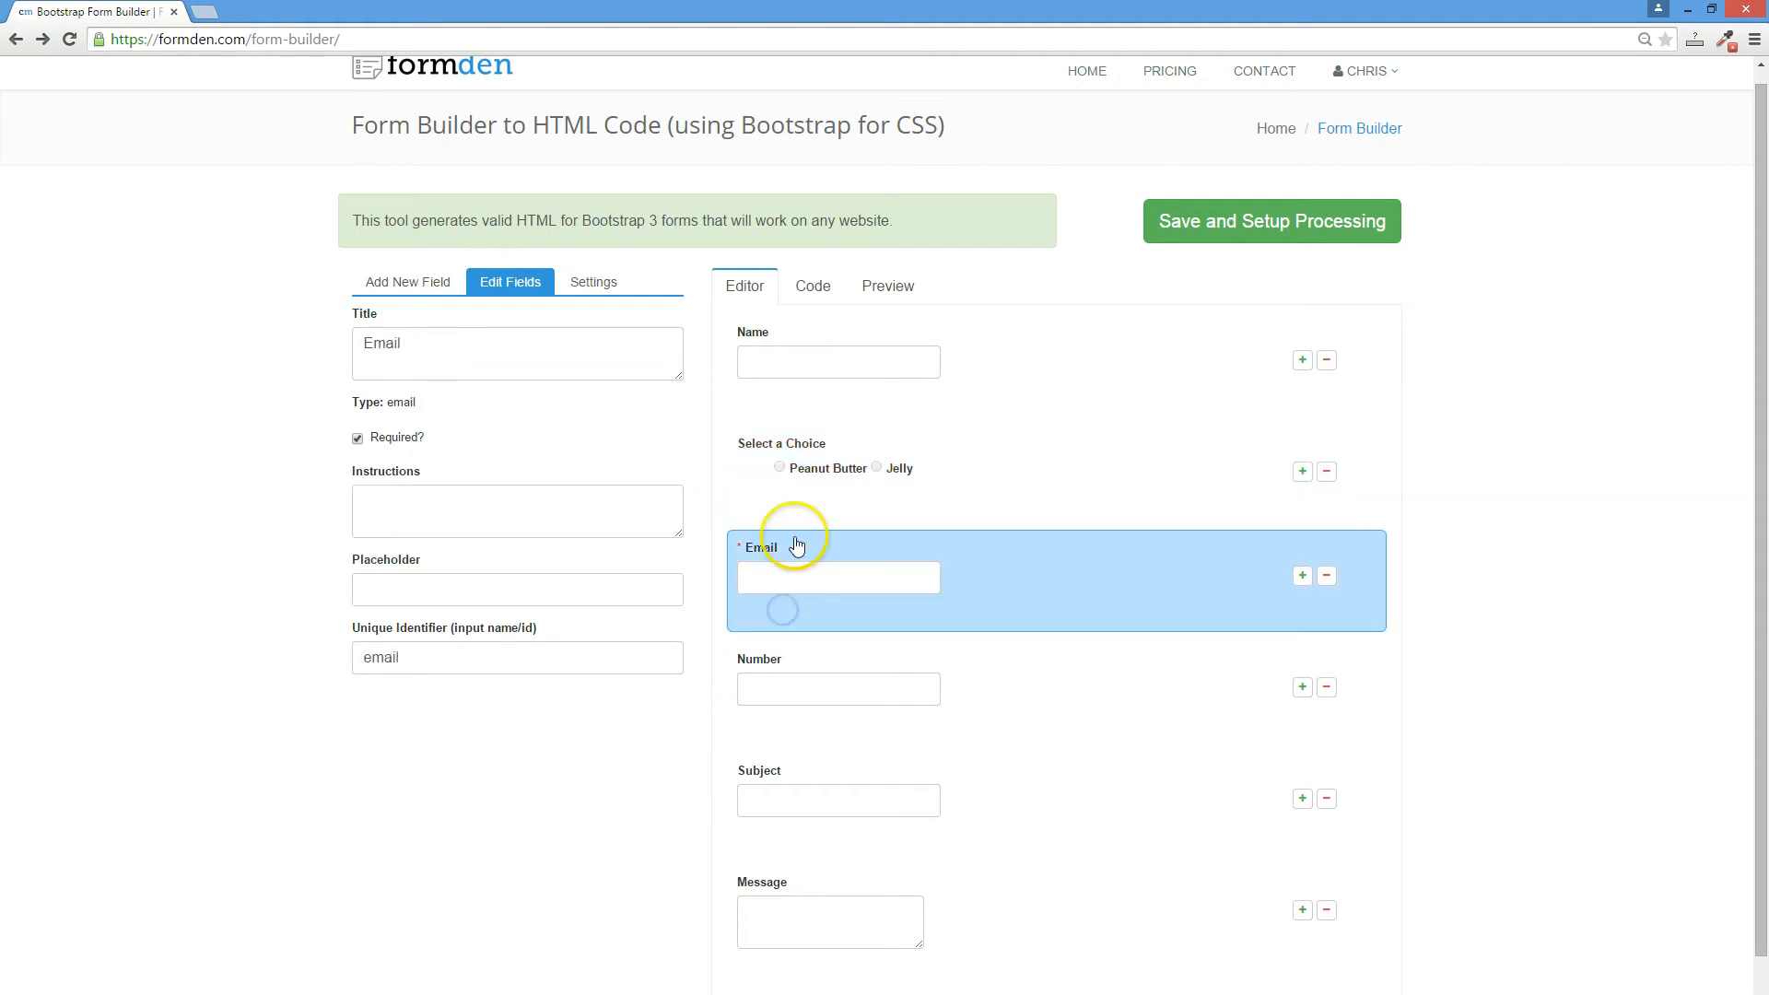
click(779, 342)
click(880, 293)
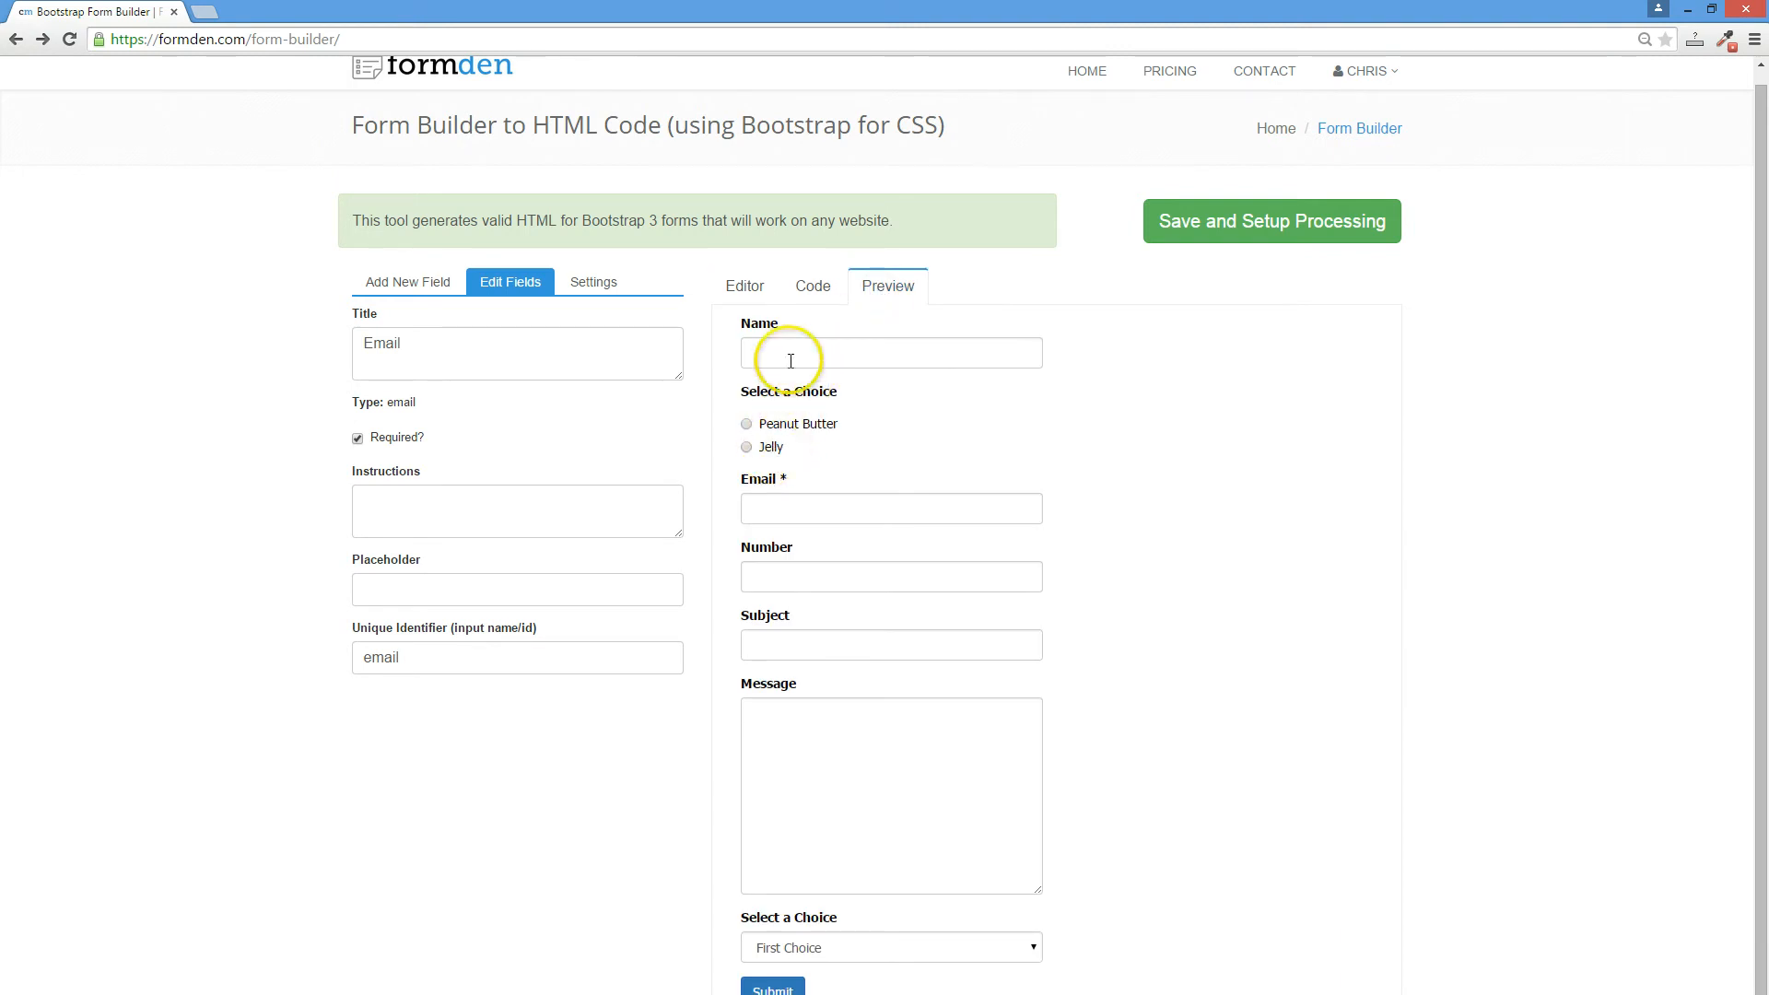
click(813, 289)
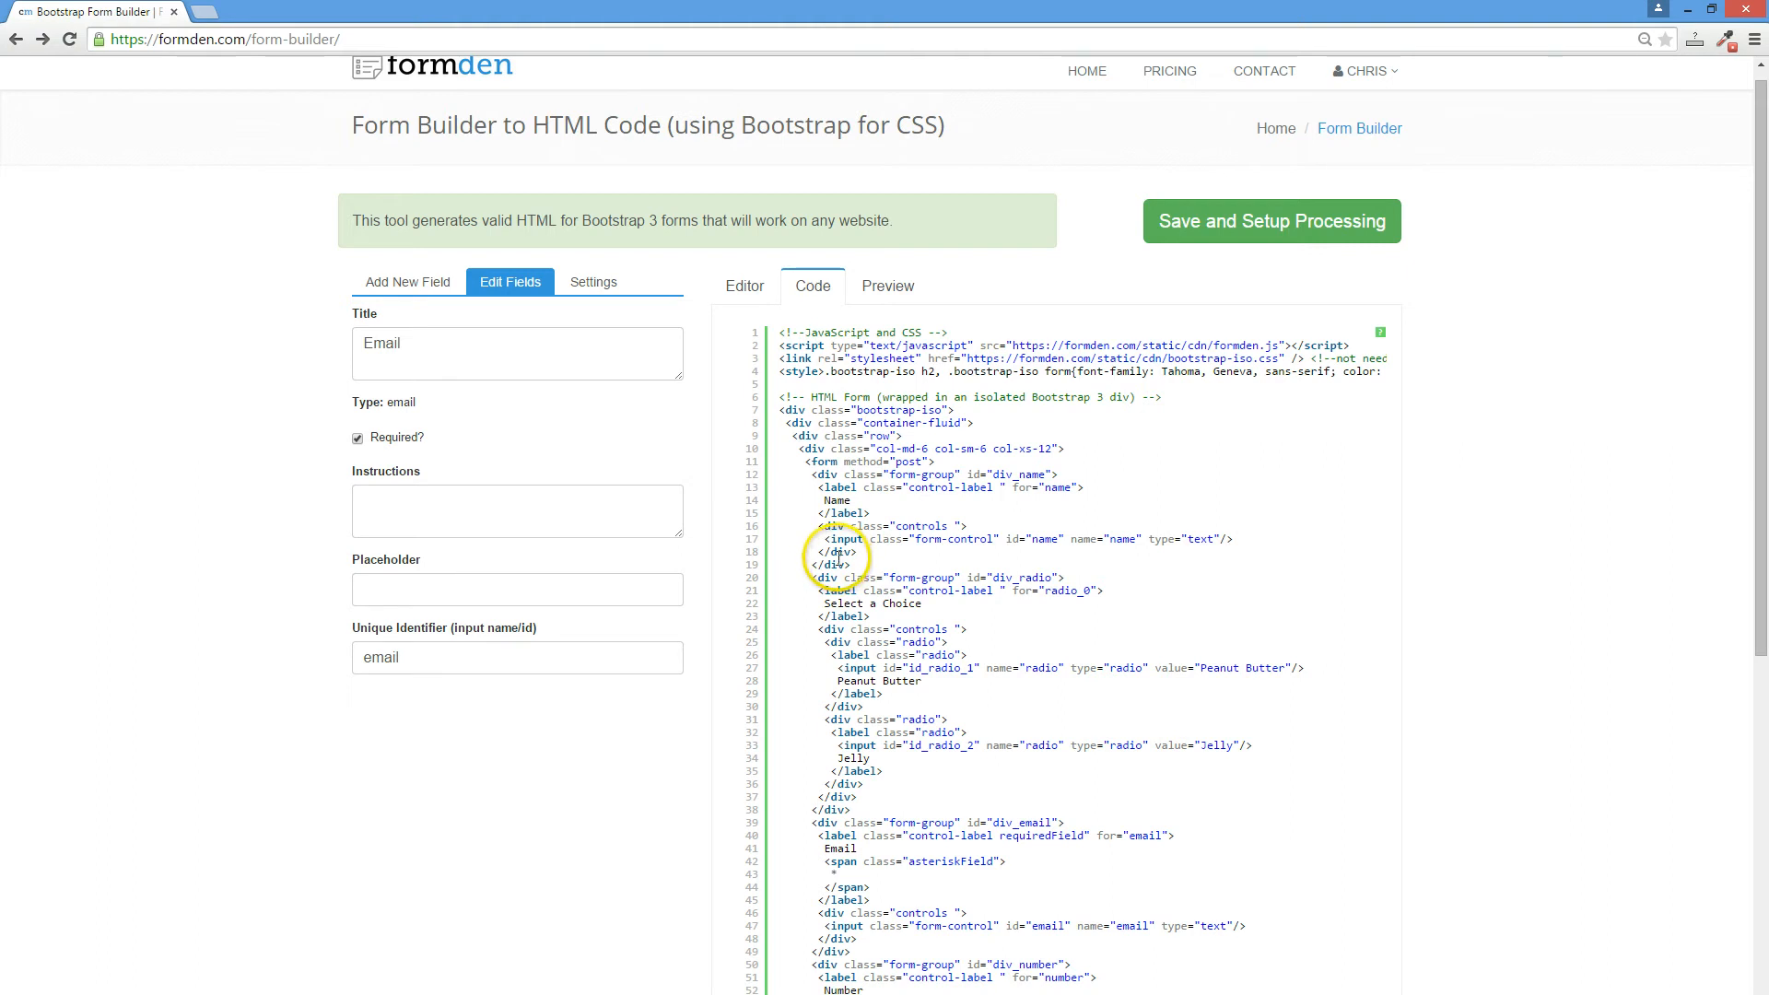
Remove the dropdown, Message and Subject fields from the form in the editor.
click(738, 290)
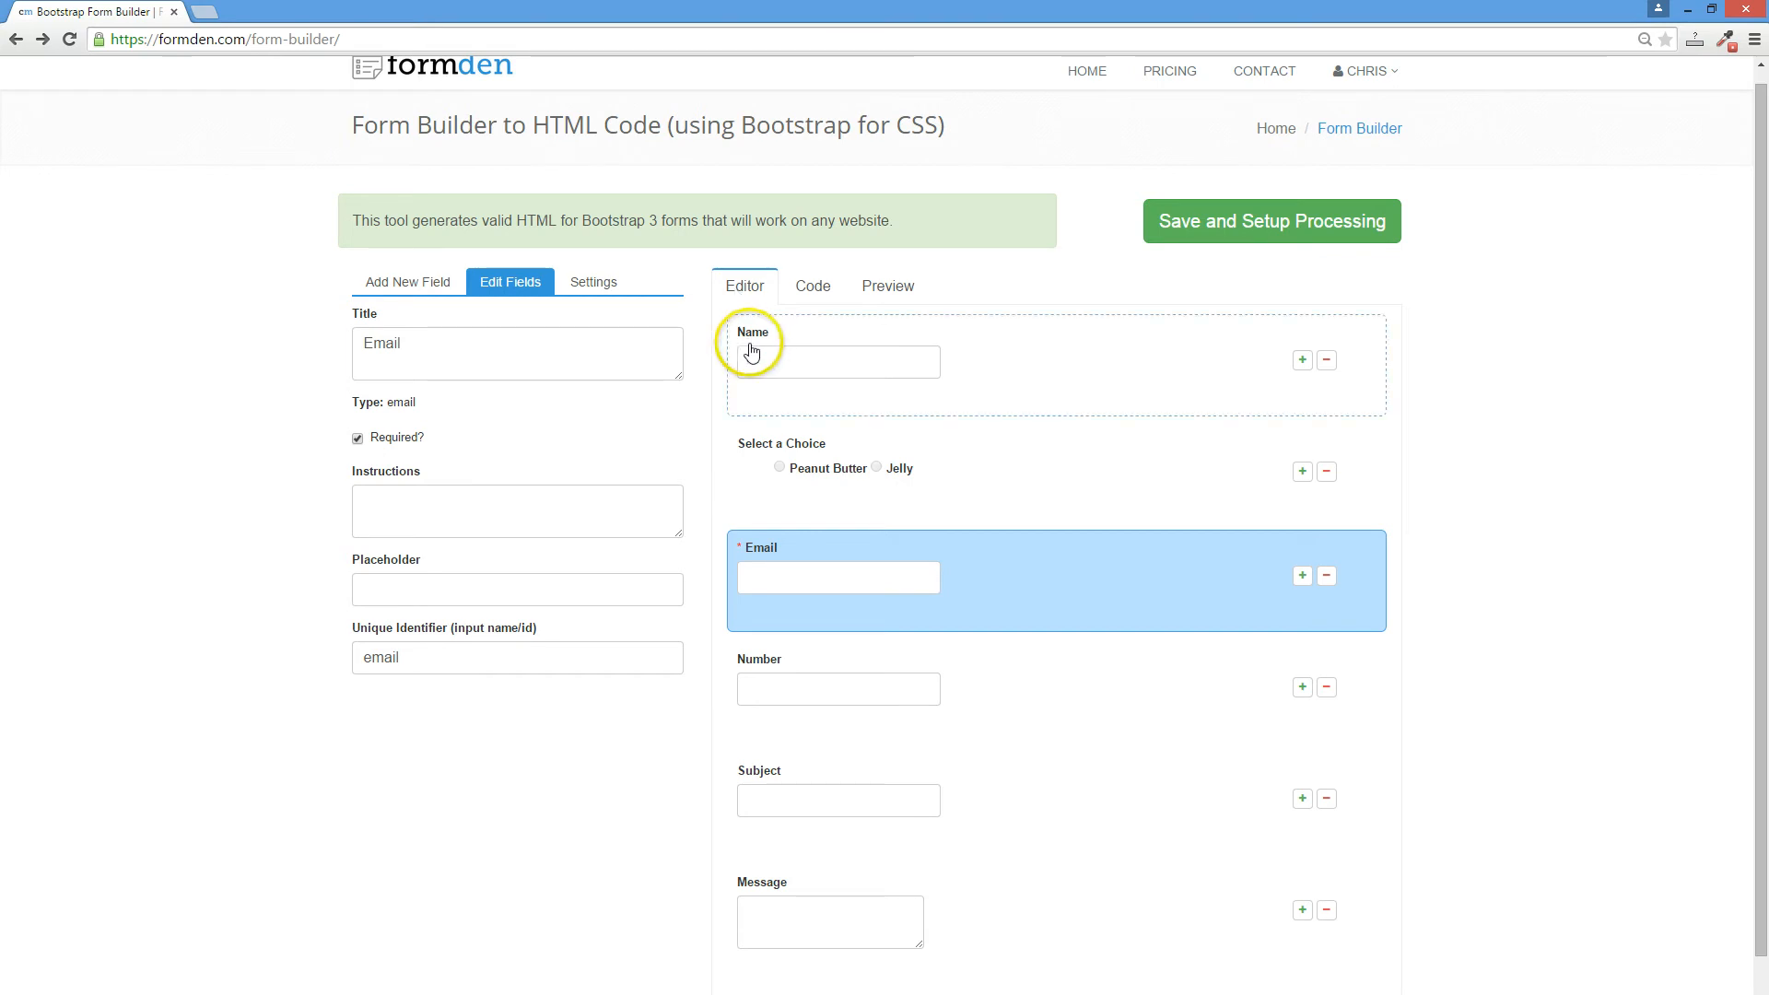
scroll(1363, 897, down, 1)
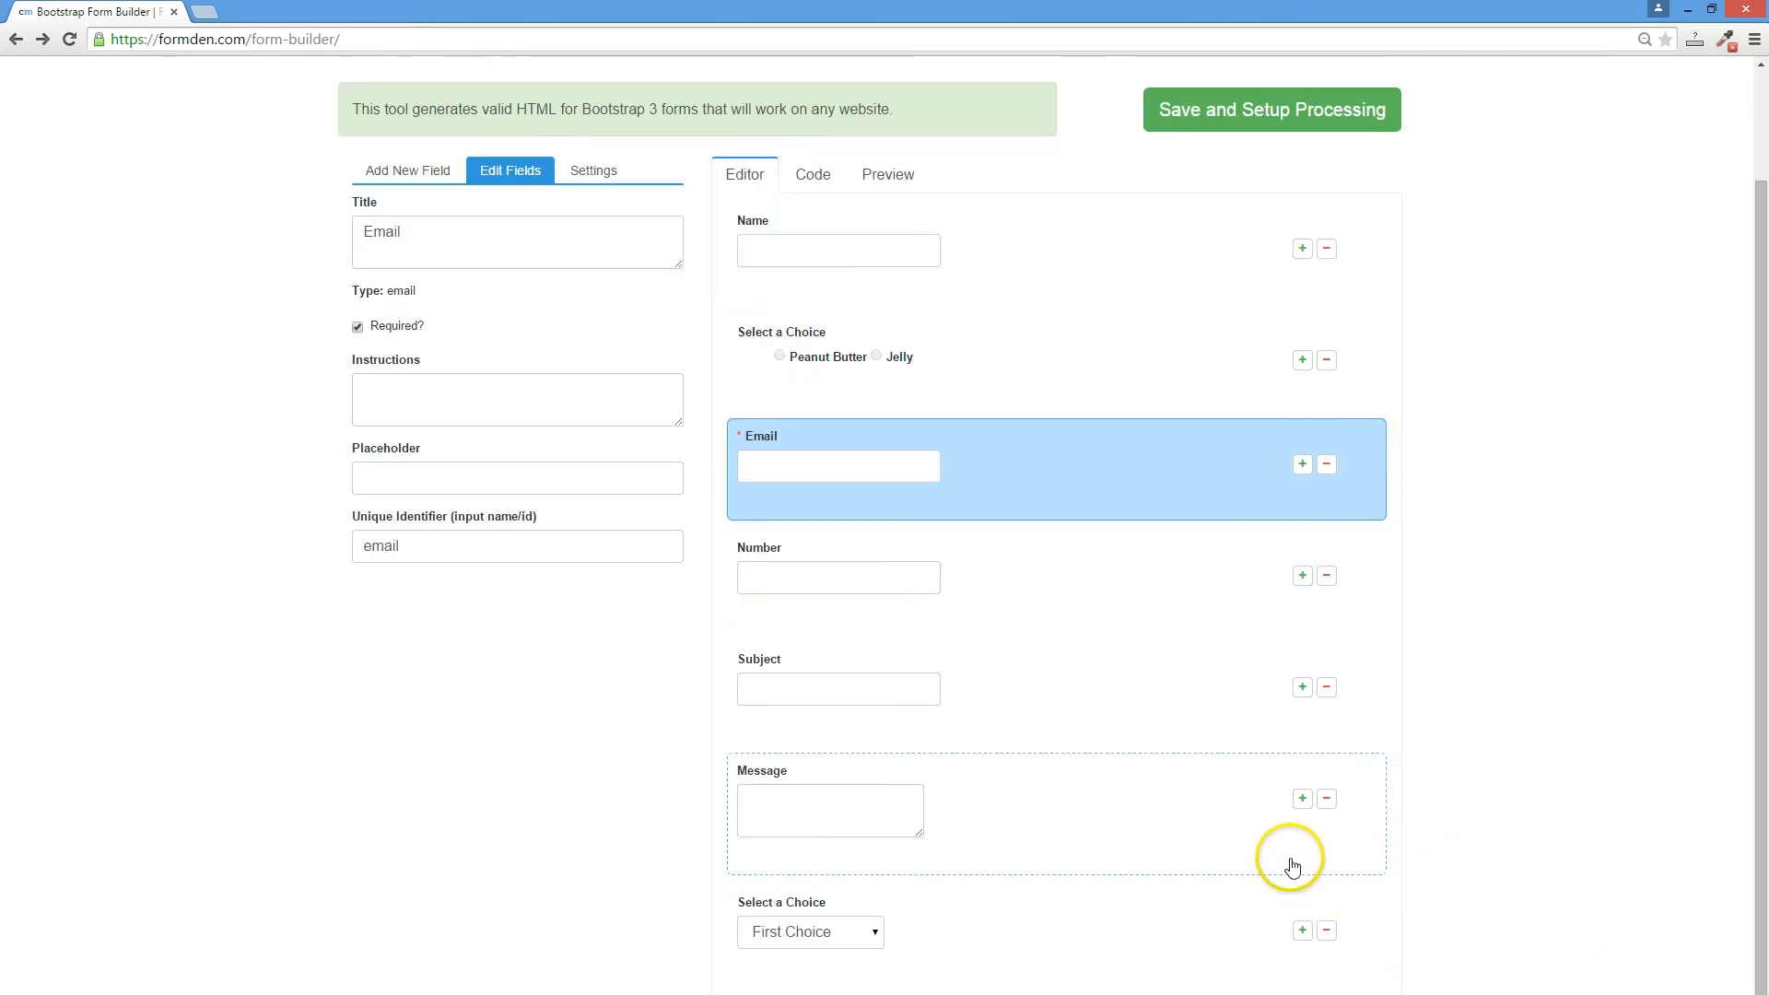
click(1329, 931)
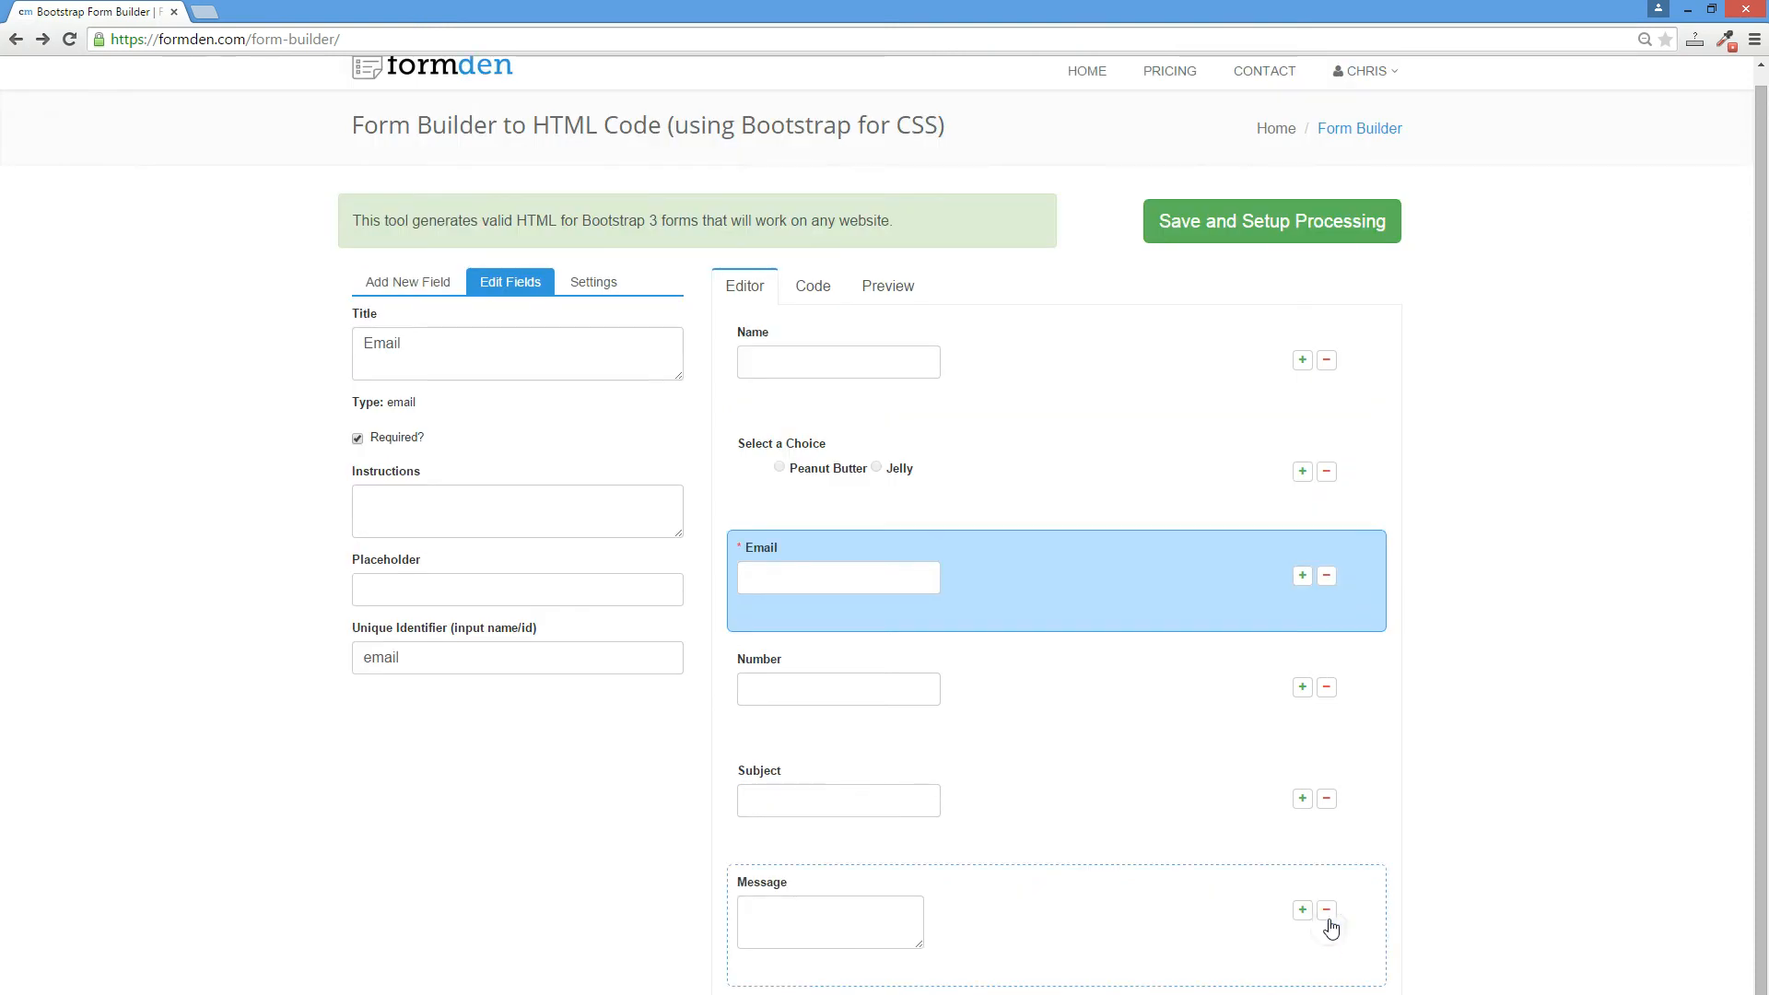
click(1327, 912)
click(1336, 816)
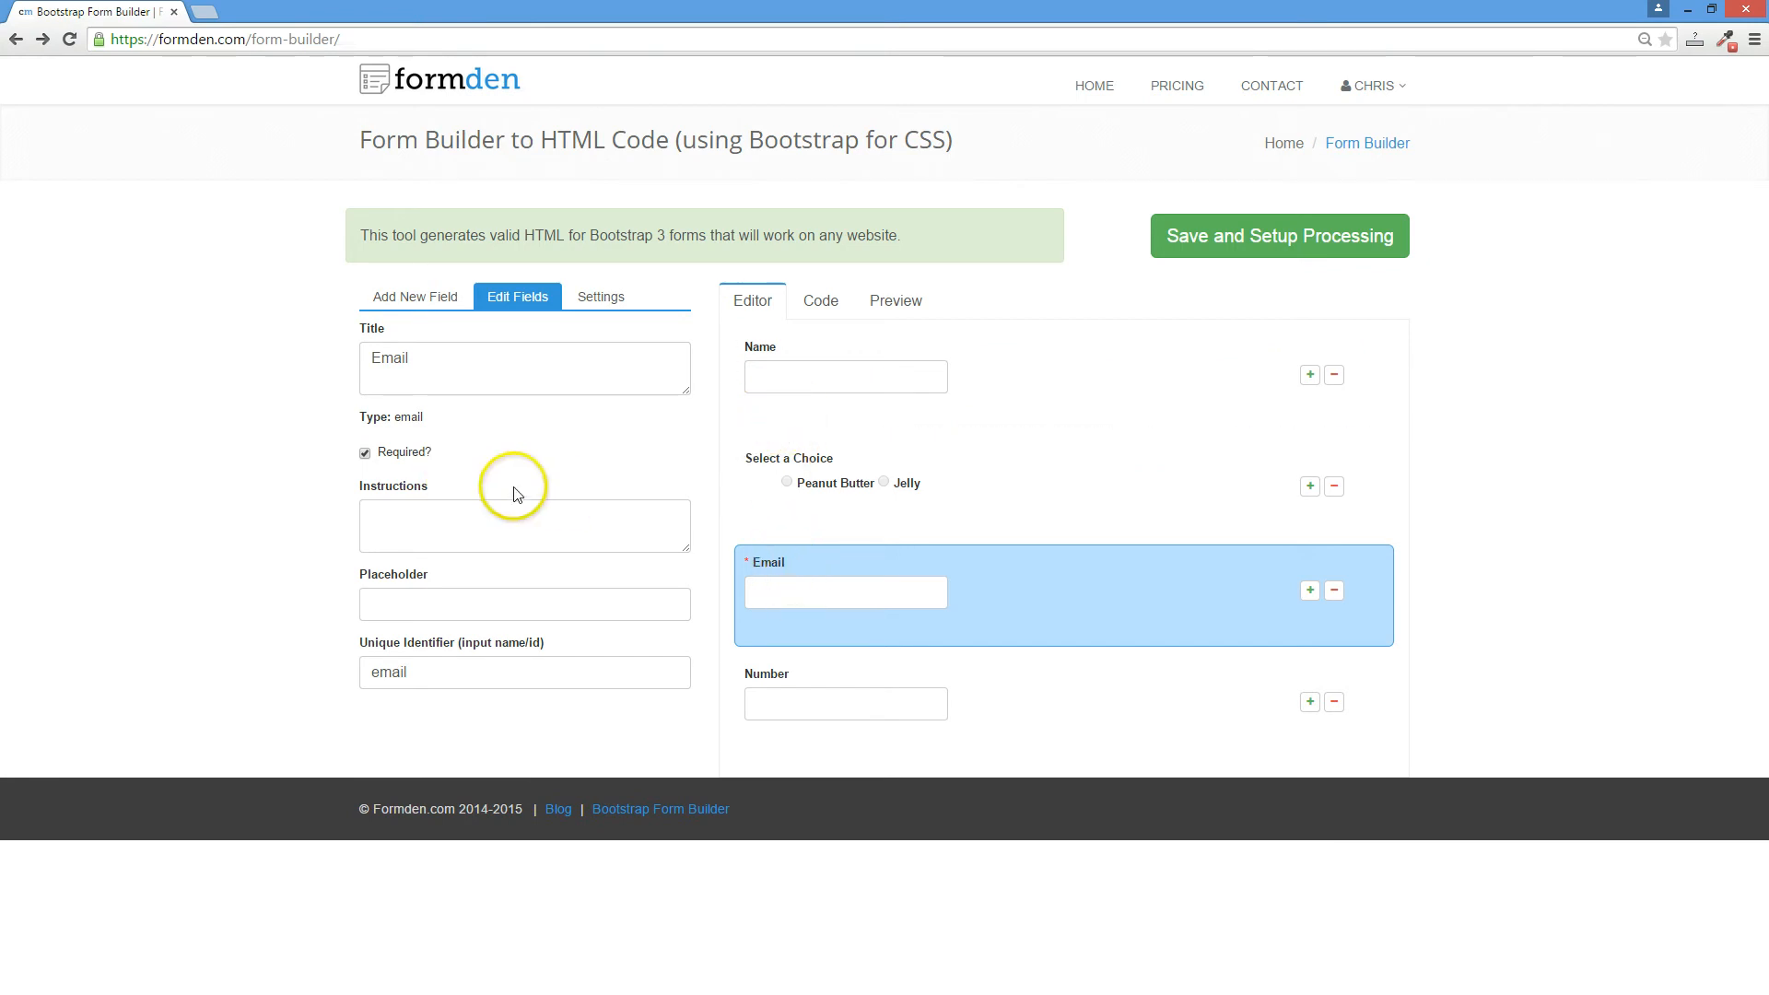
Make the Email field optional and change its title to Email Address.
click(366, 454)
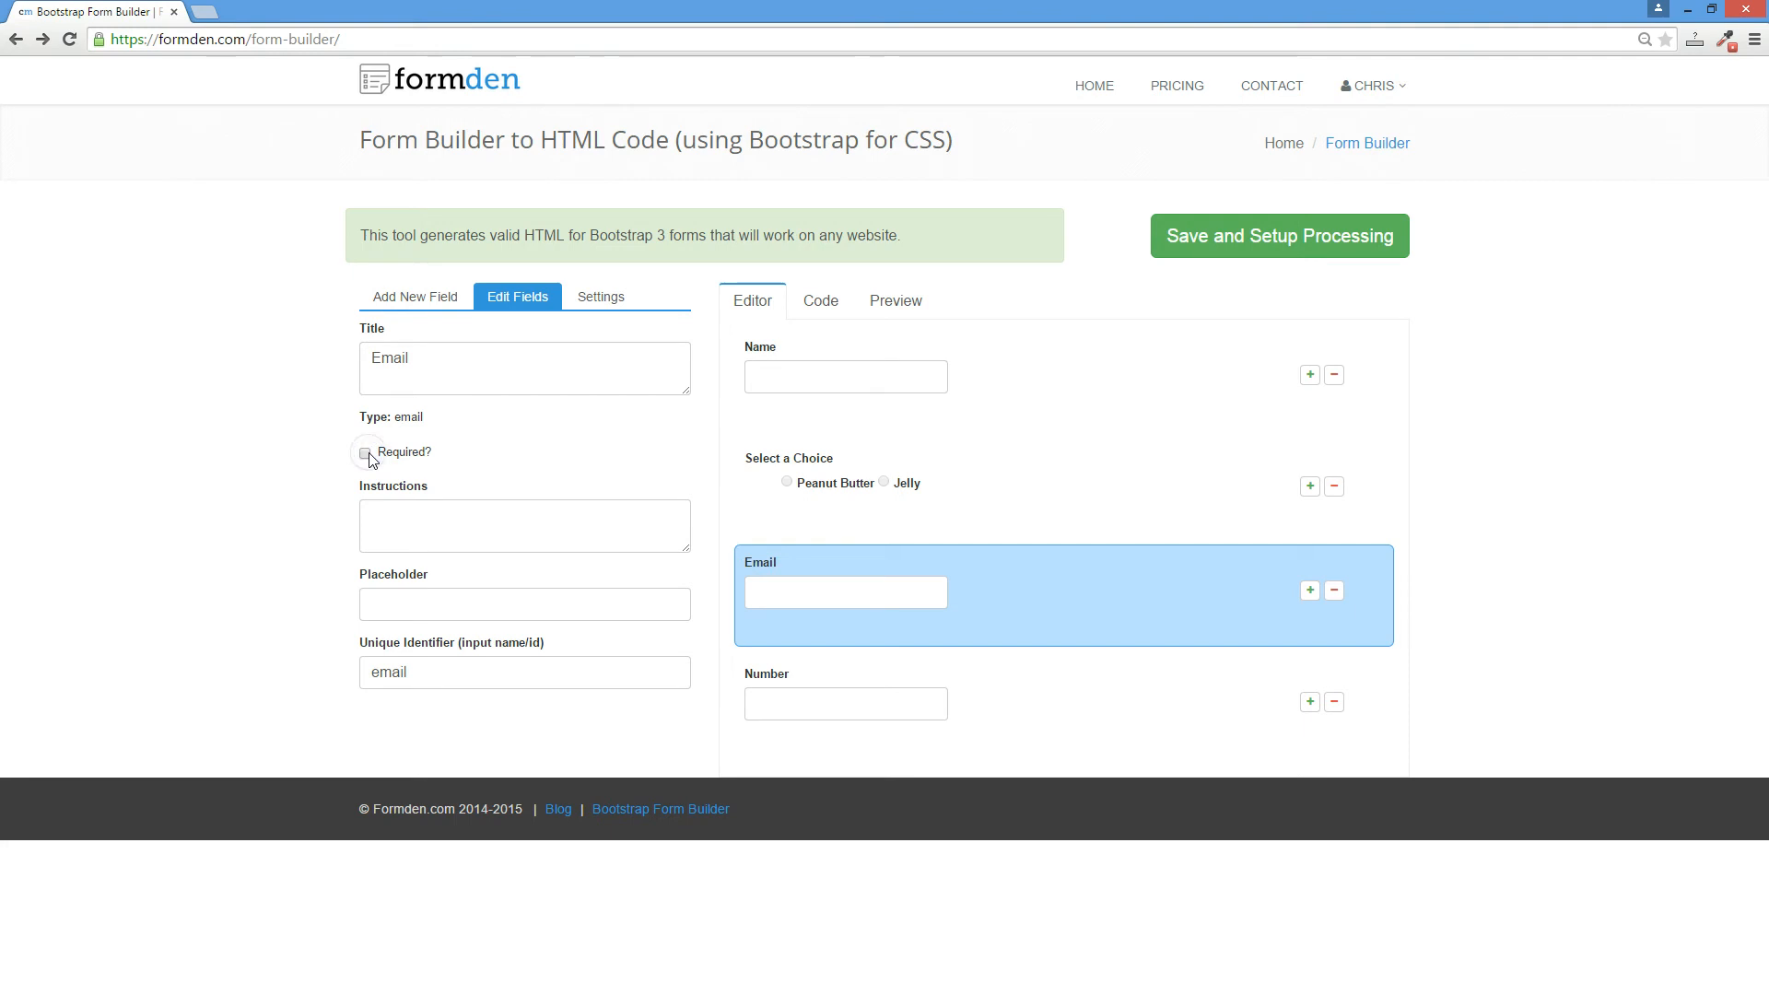
click(429, 369)
Enter a sample email address as the email field's placeholder and set its unique identifier to email_address.
click(559, 604)
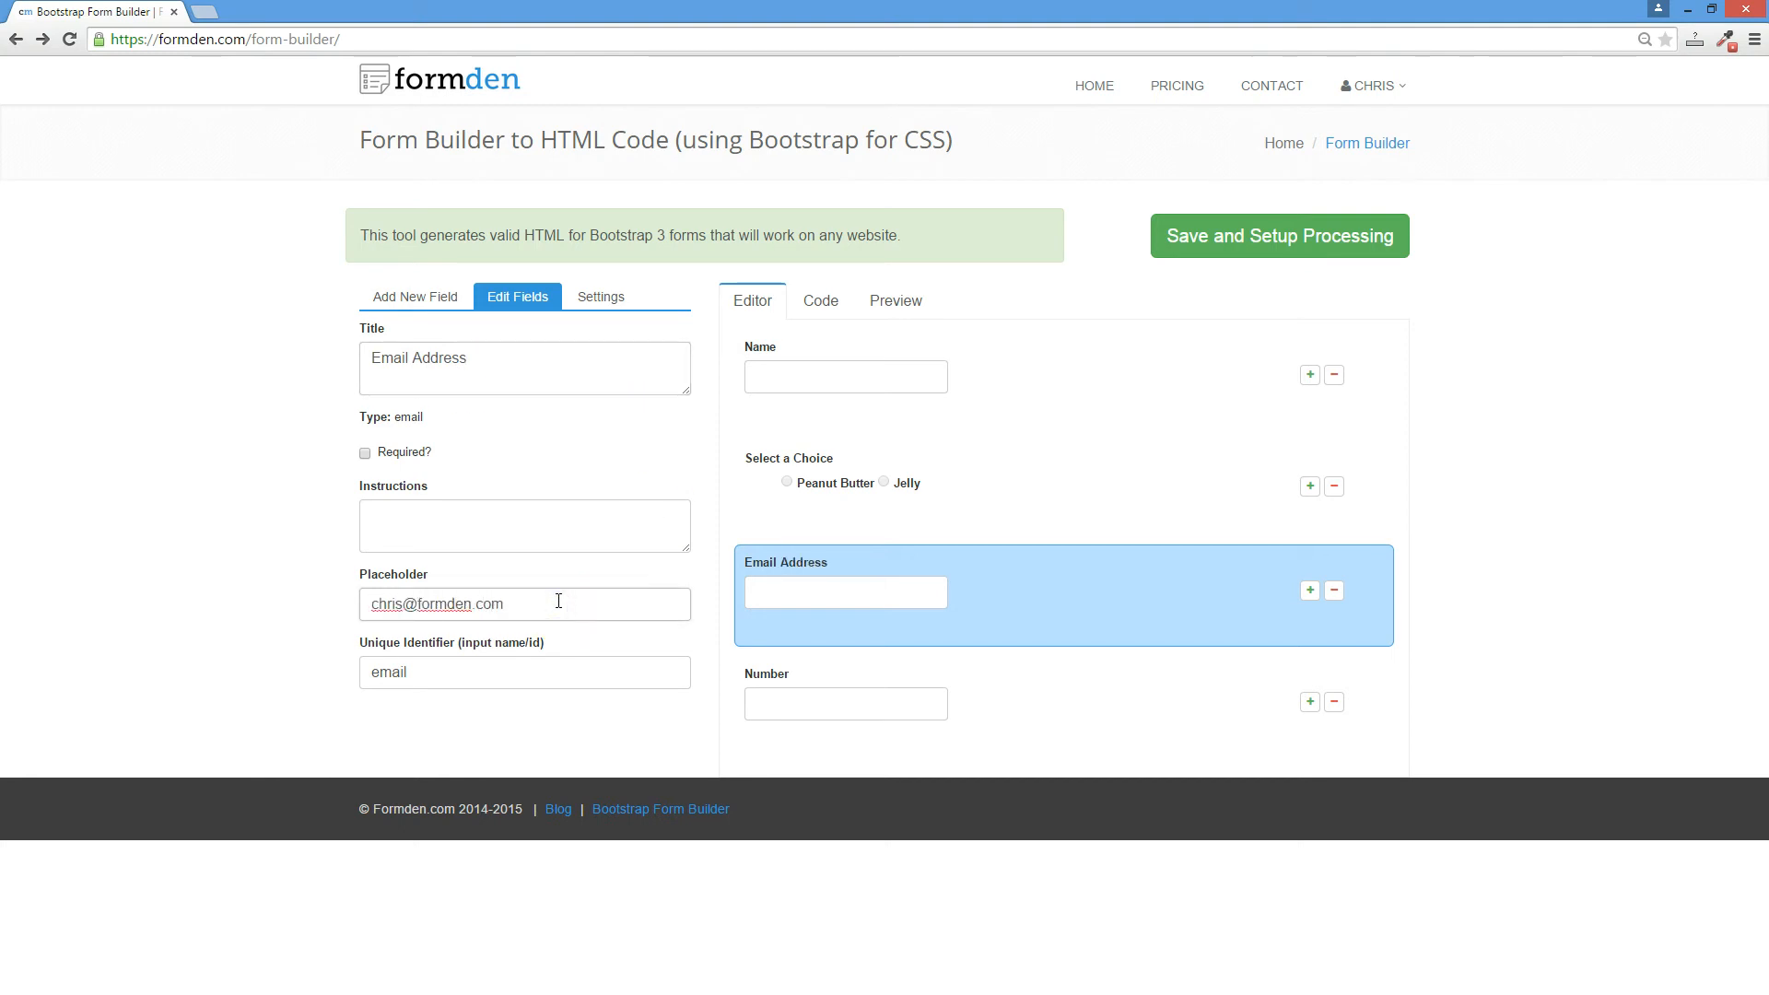
click(601, 728)
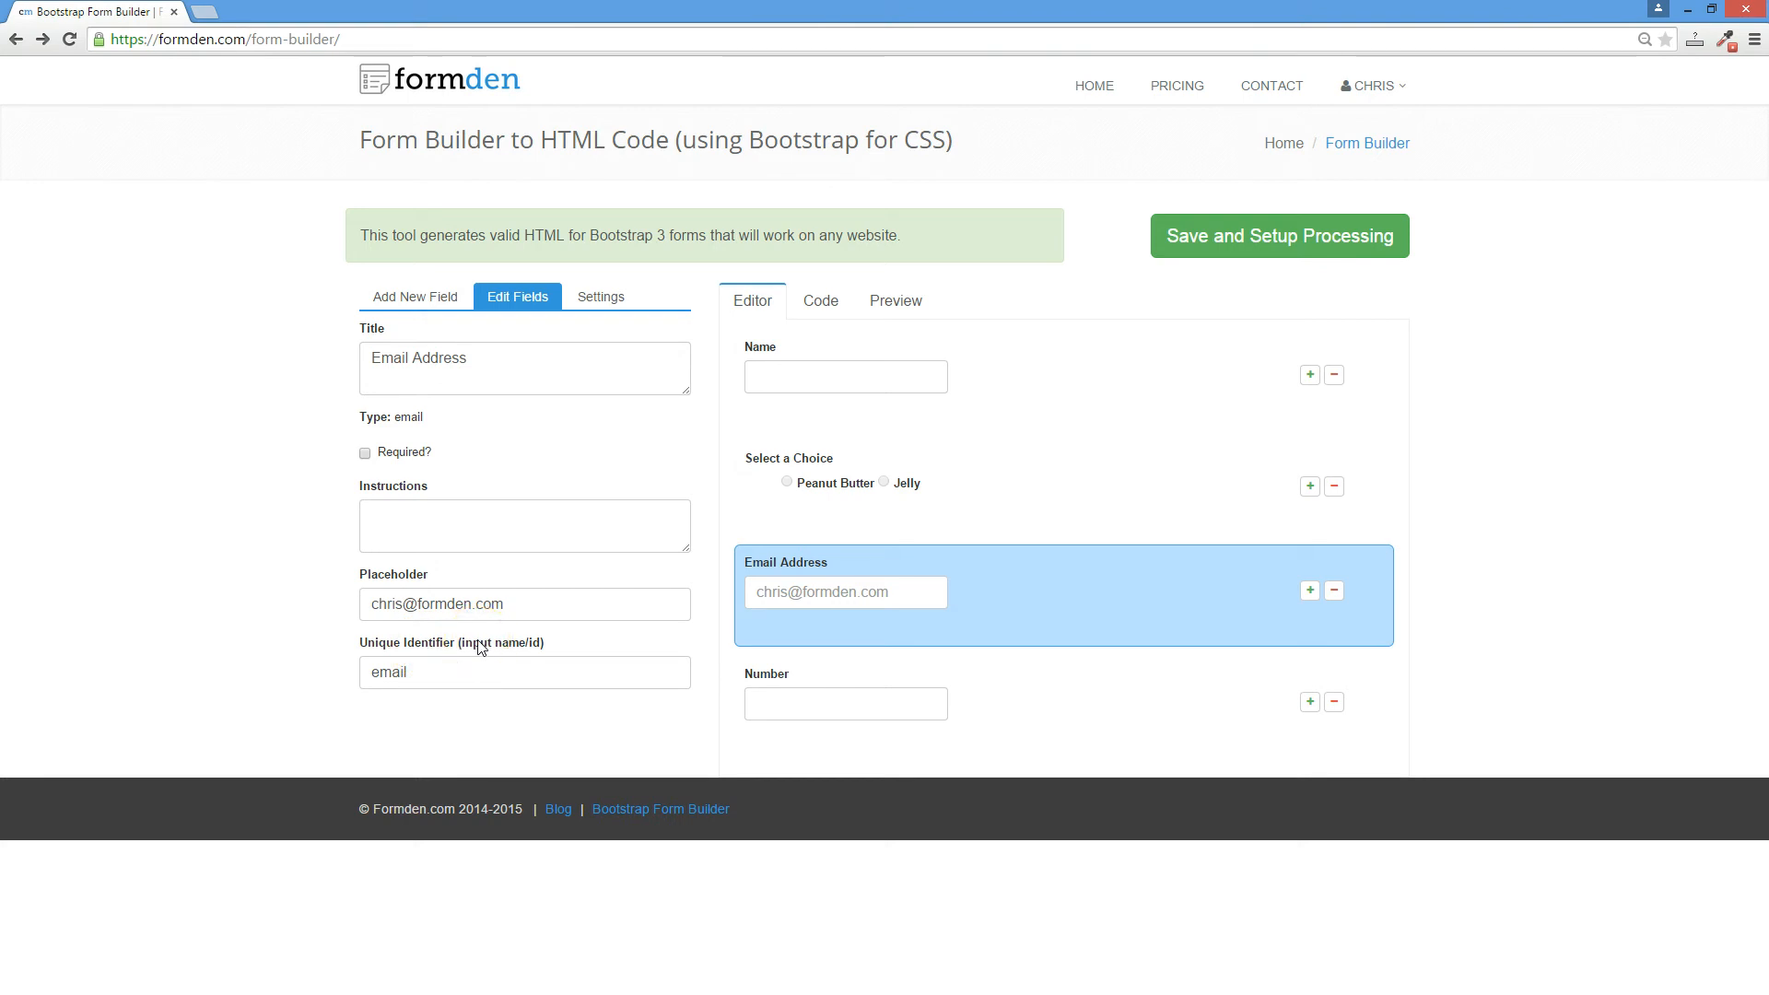
click(428, 674)
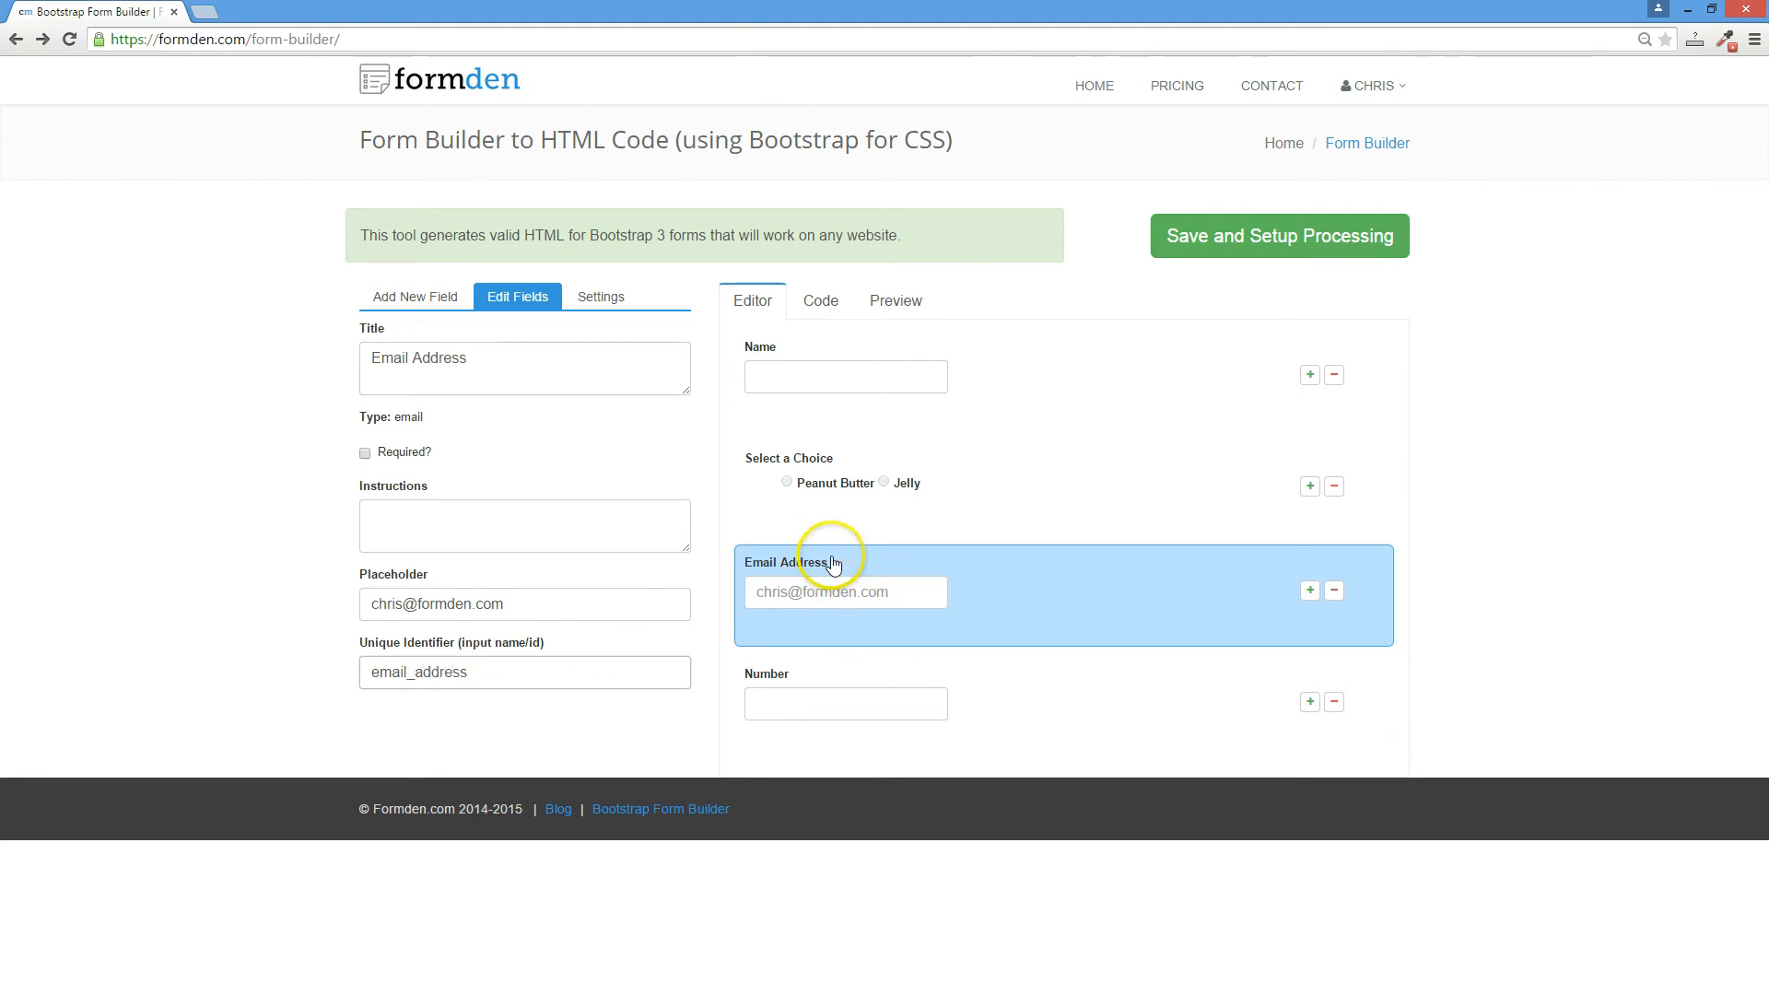
click(899, 705)
click(864, 601)
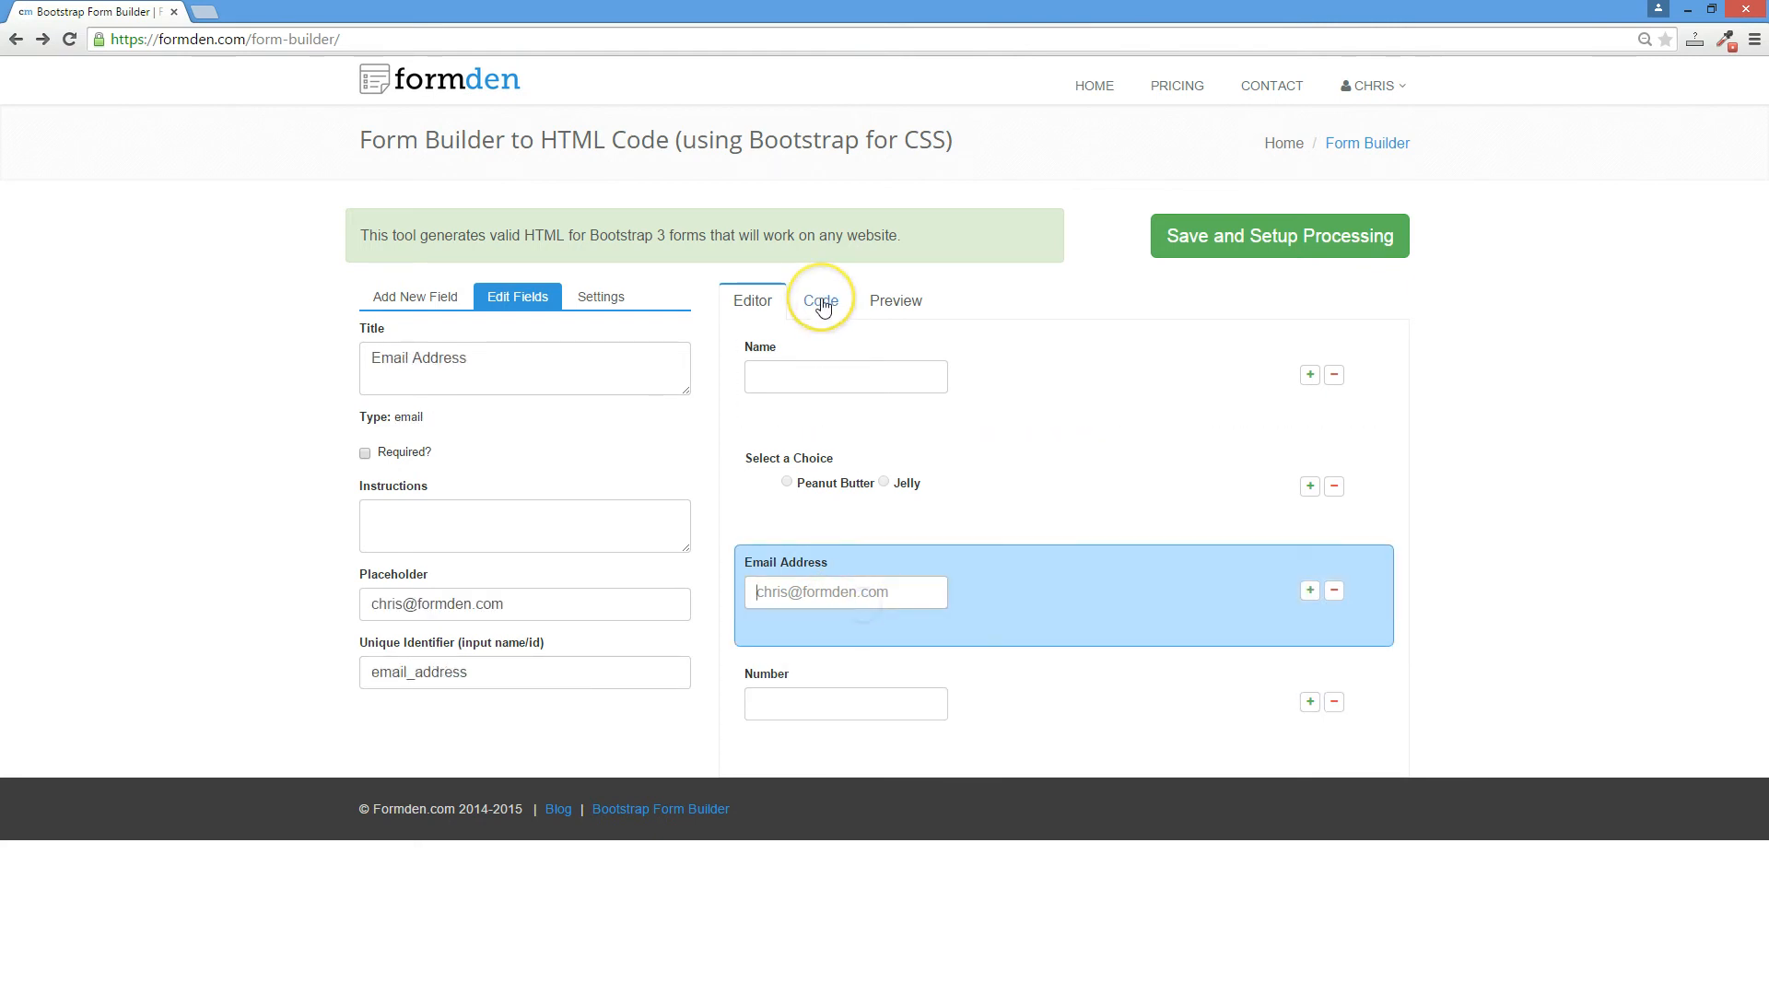
Inspect the email field's markup in the generated code and check the form's rendered preview.
click(821, 304)
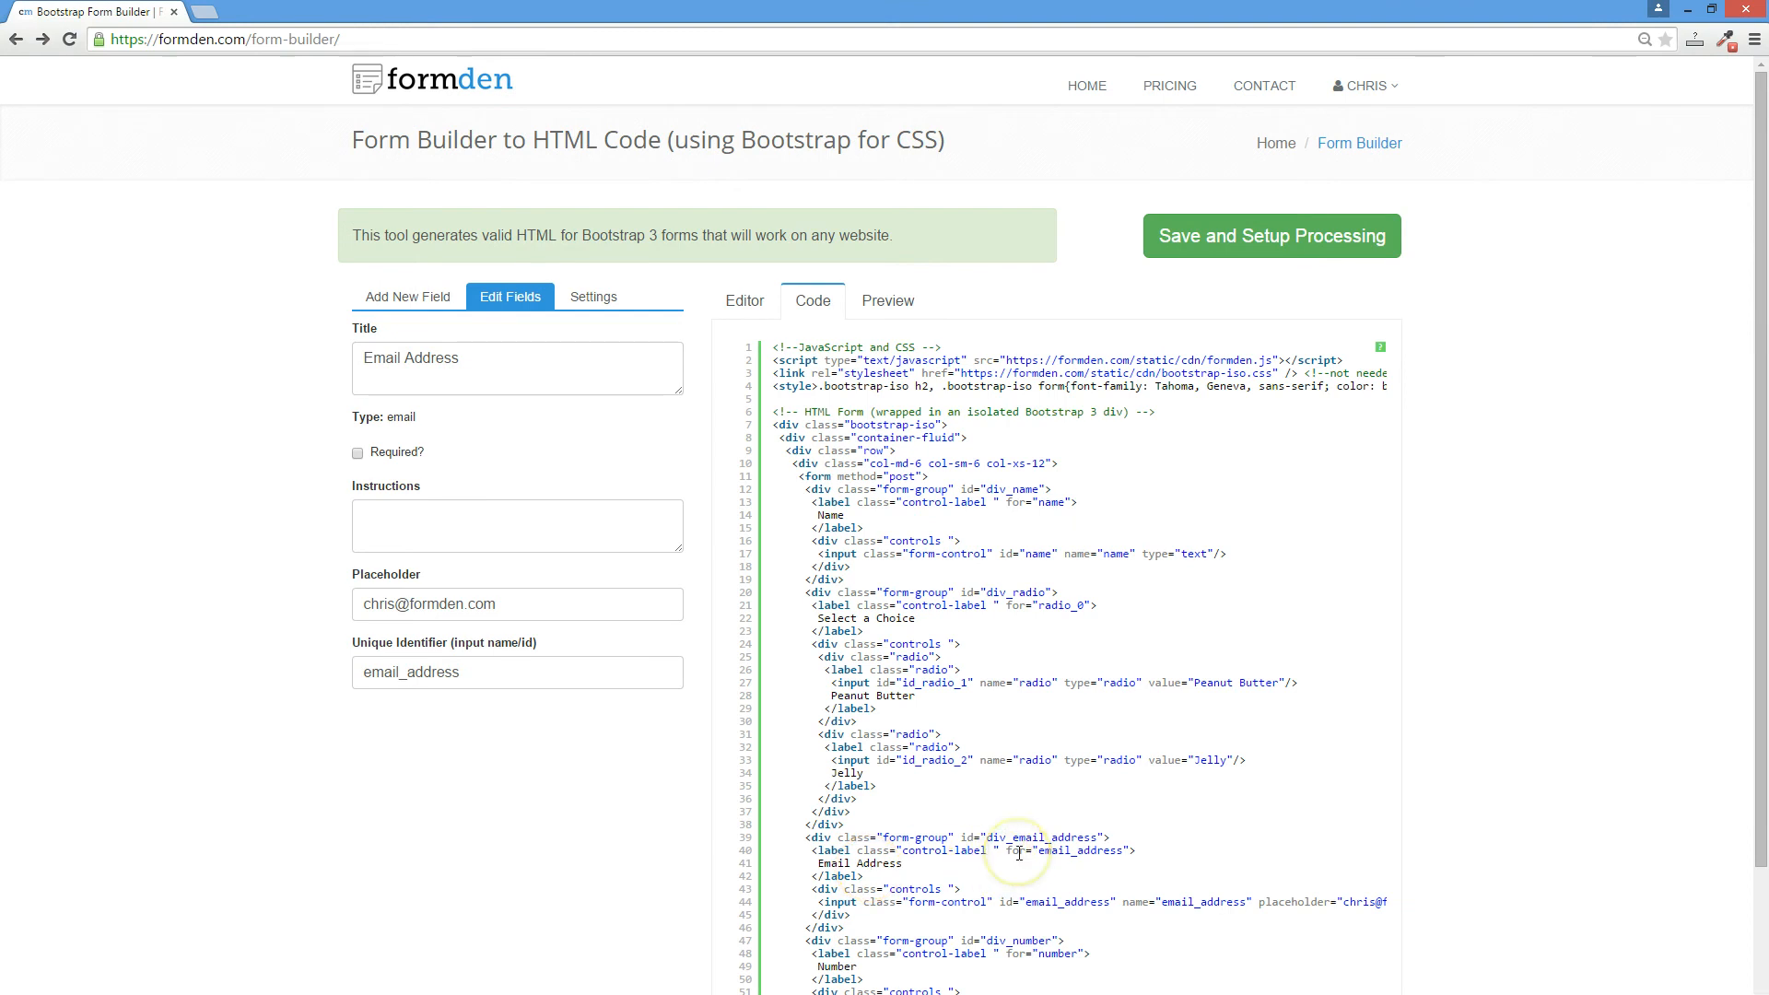
click(1032, 907)
click(886, 304)
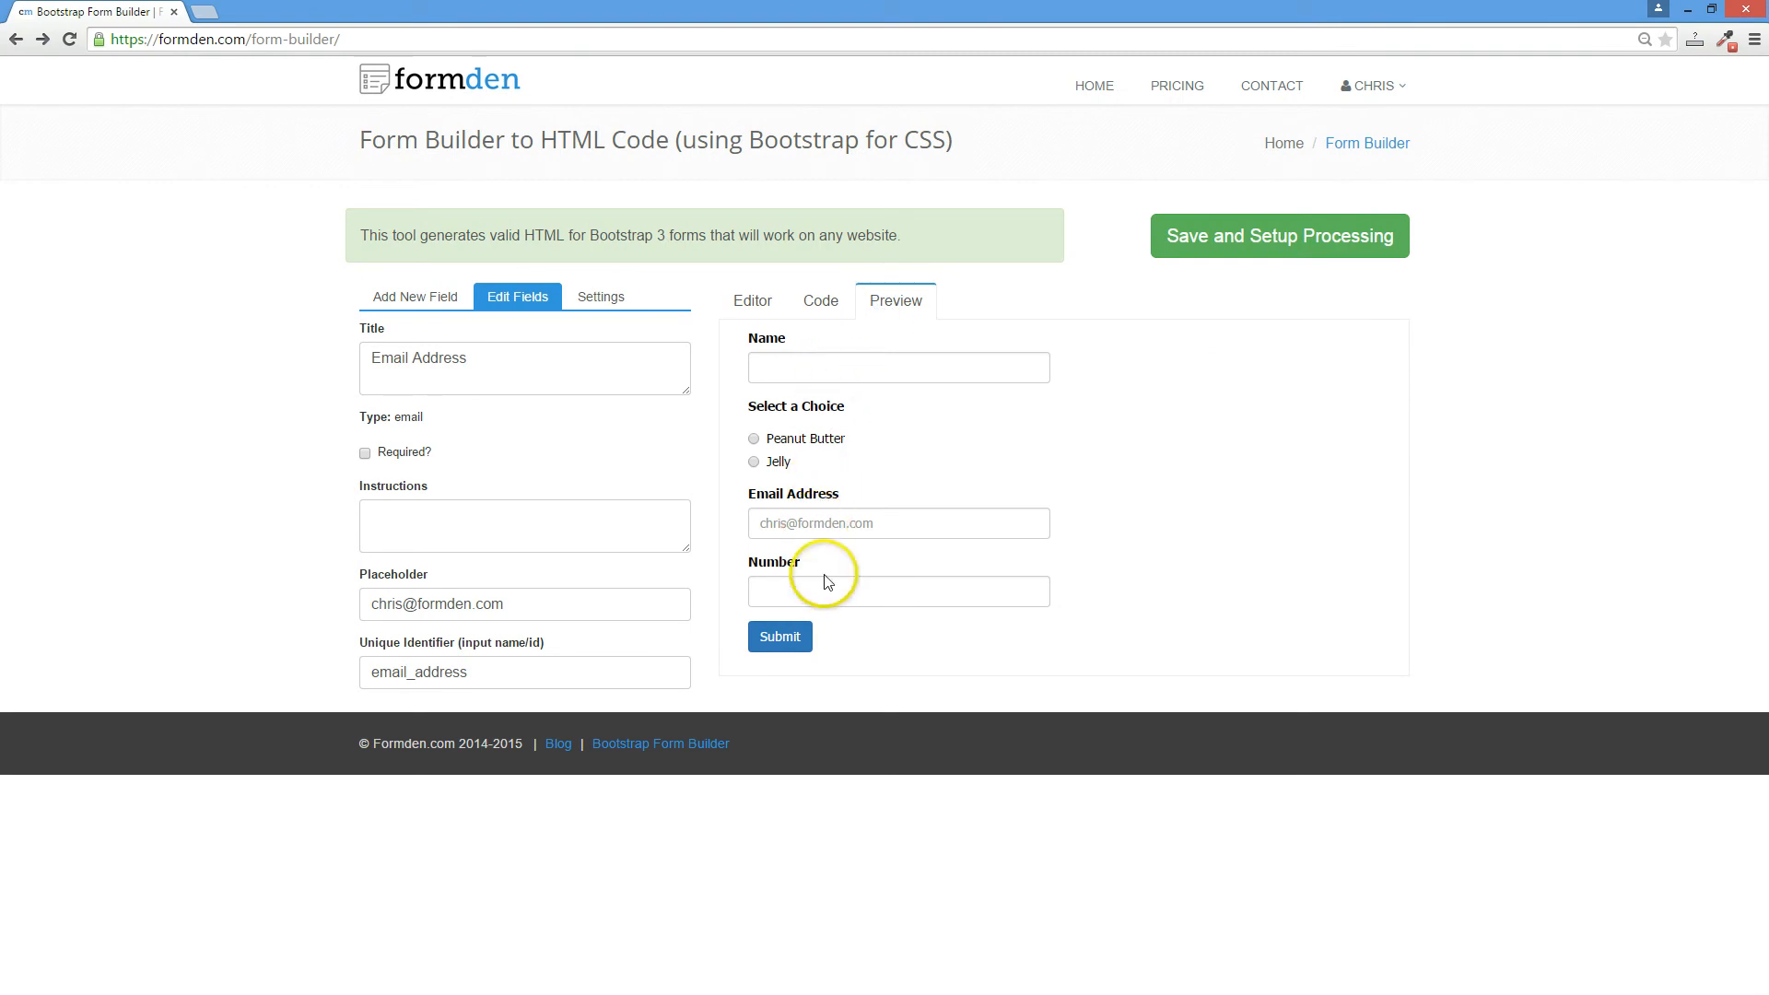
Set the form's font family to "Courier New", Courier, monospace and its font color to red.
click(607, 299)
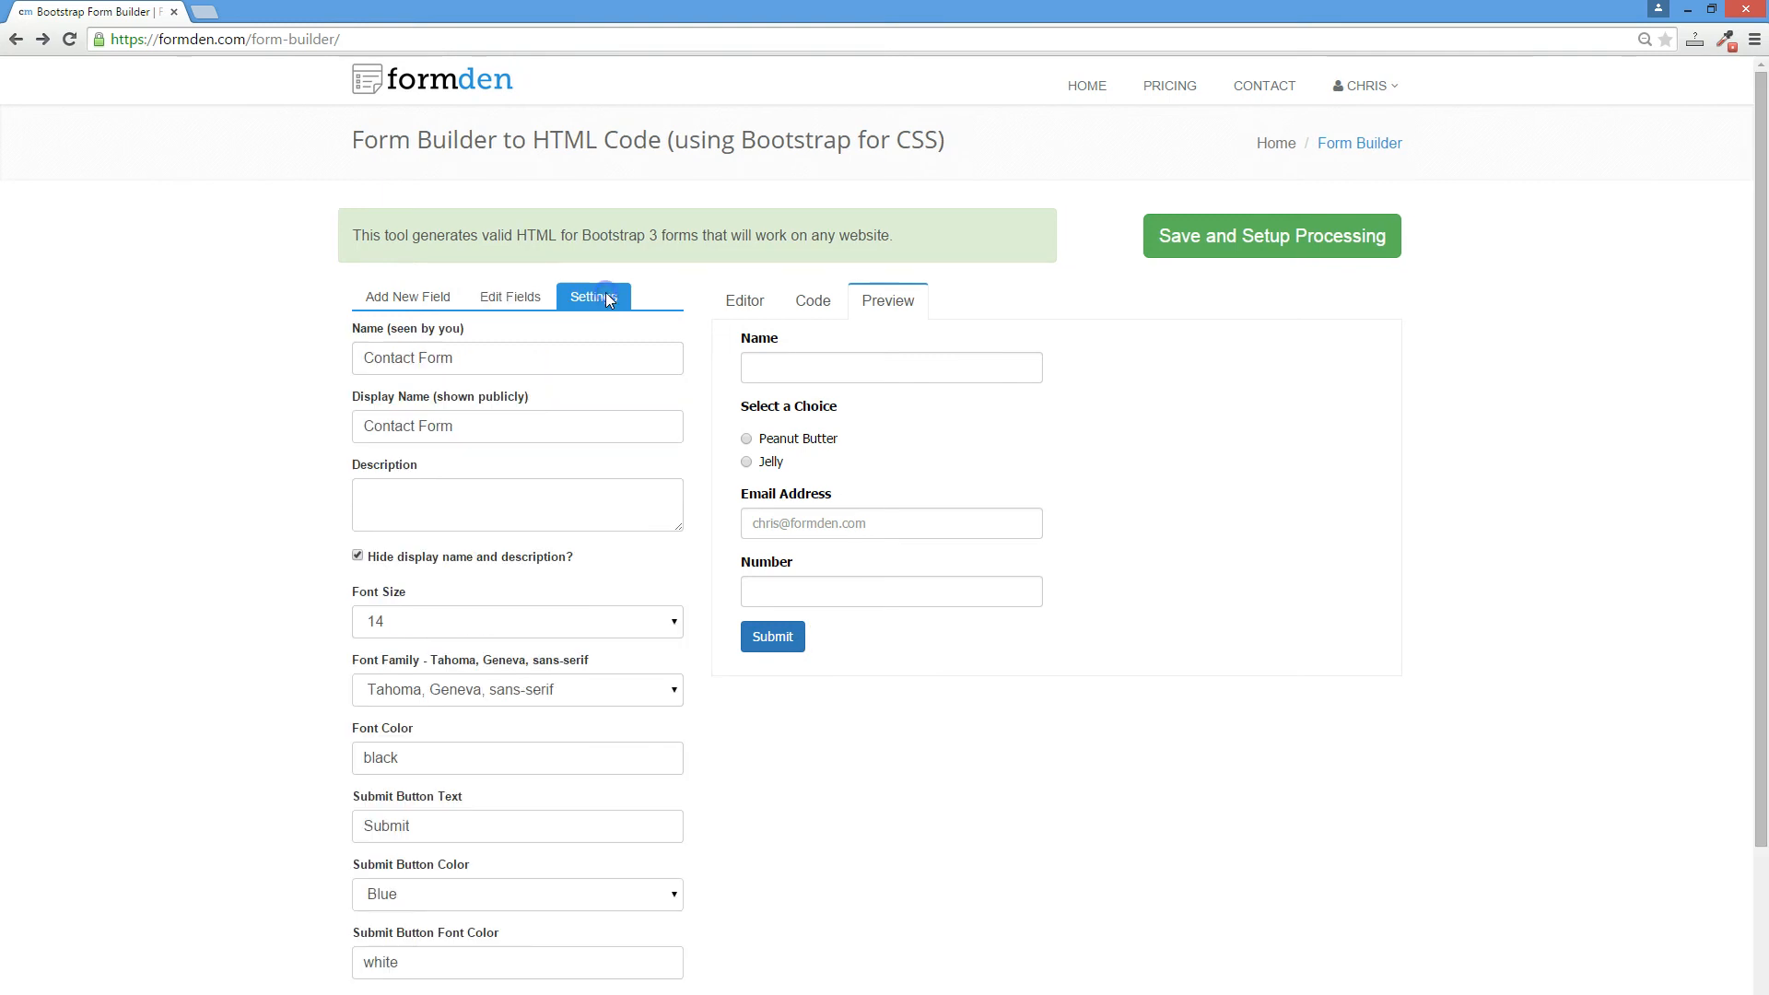
click(590, 687)
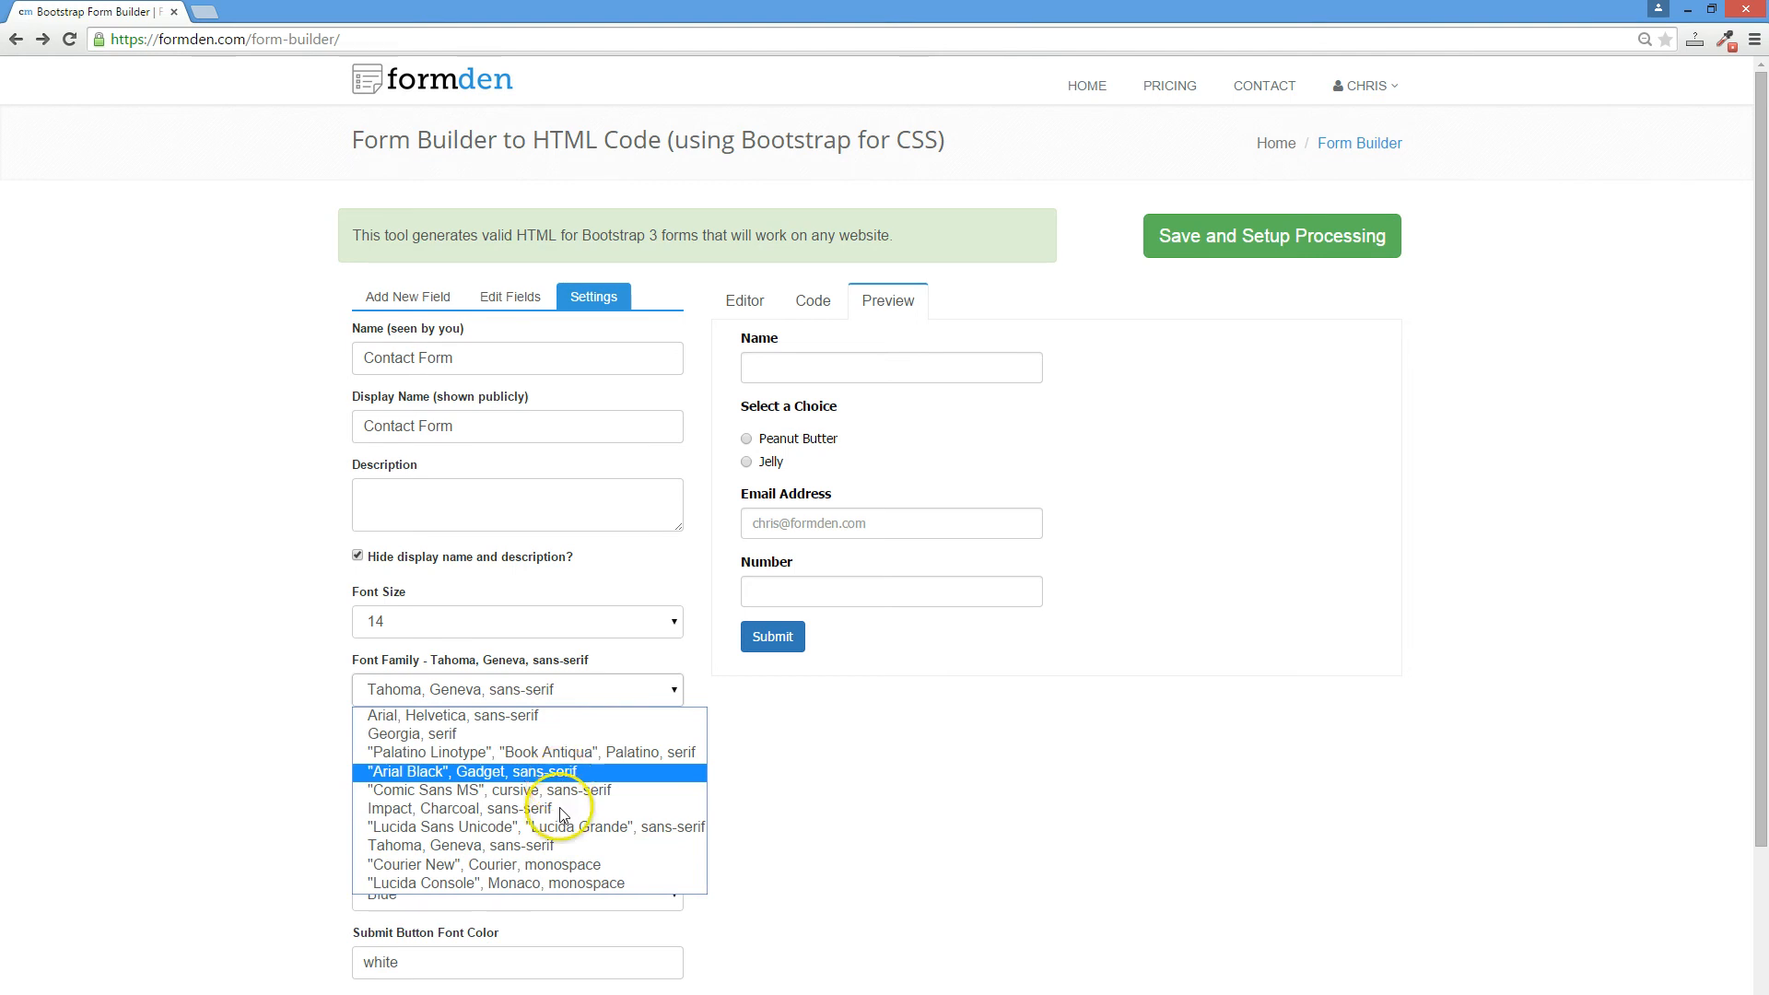
click(550, 866)
click(552, 860)
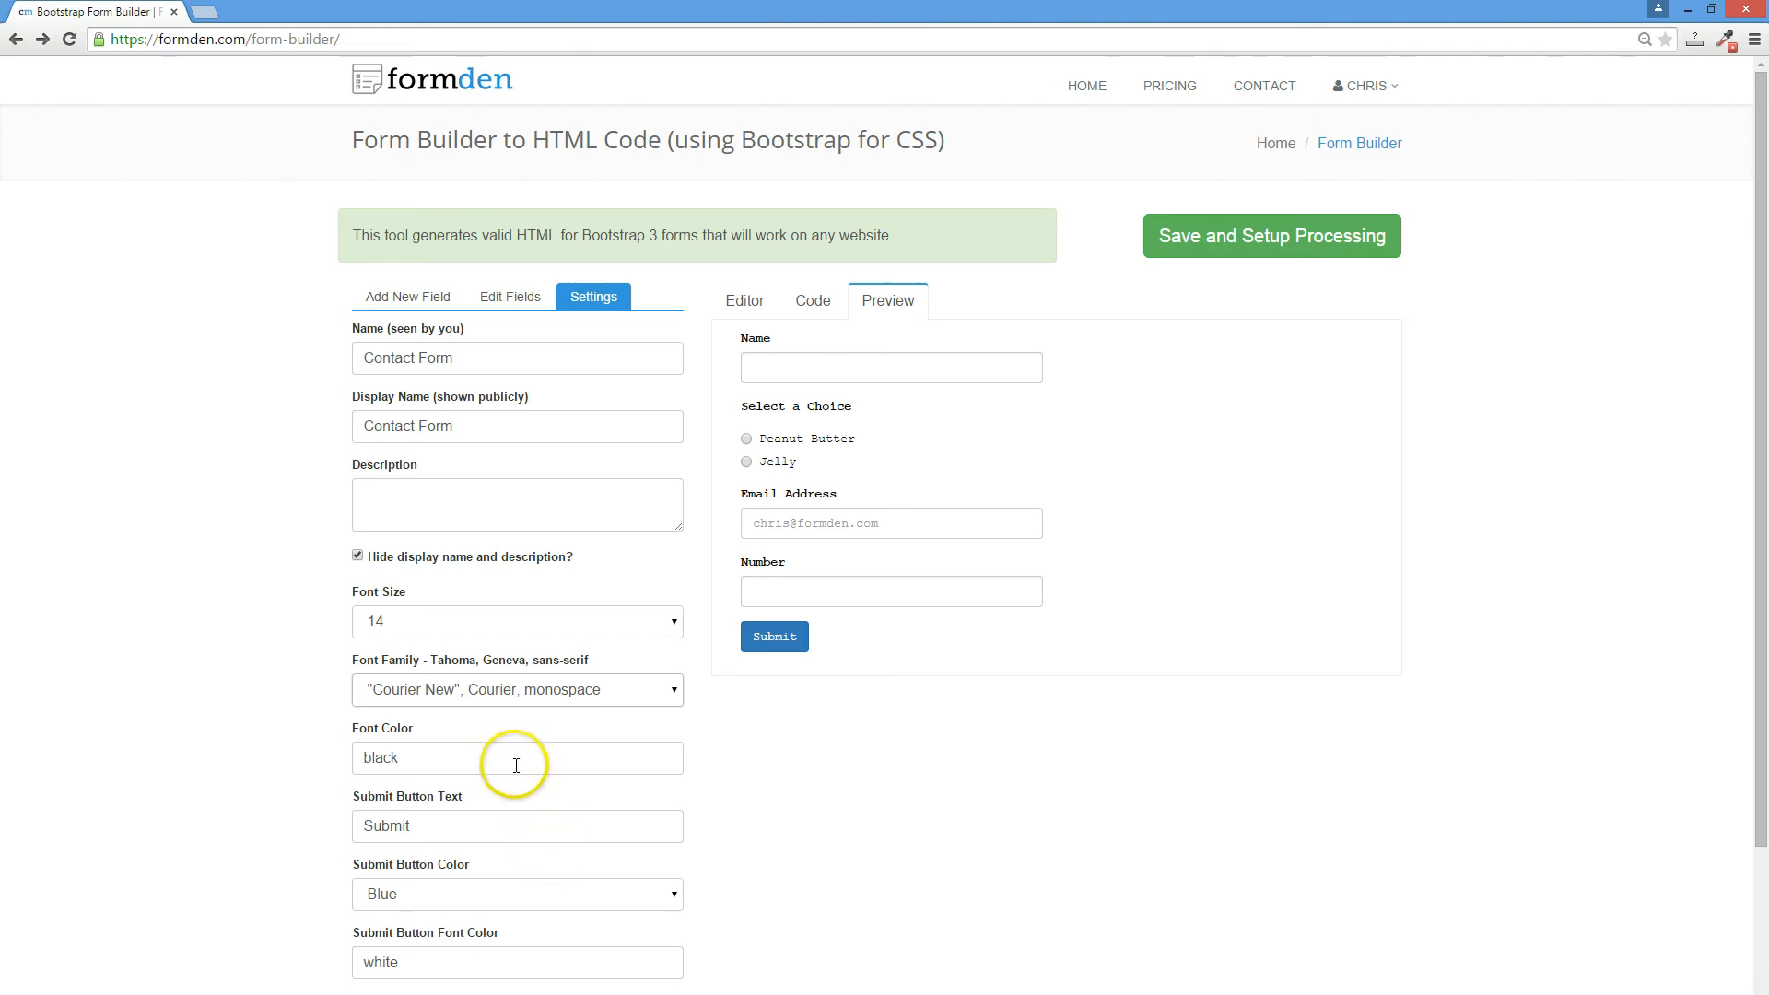
double_click(382, 762)
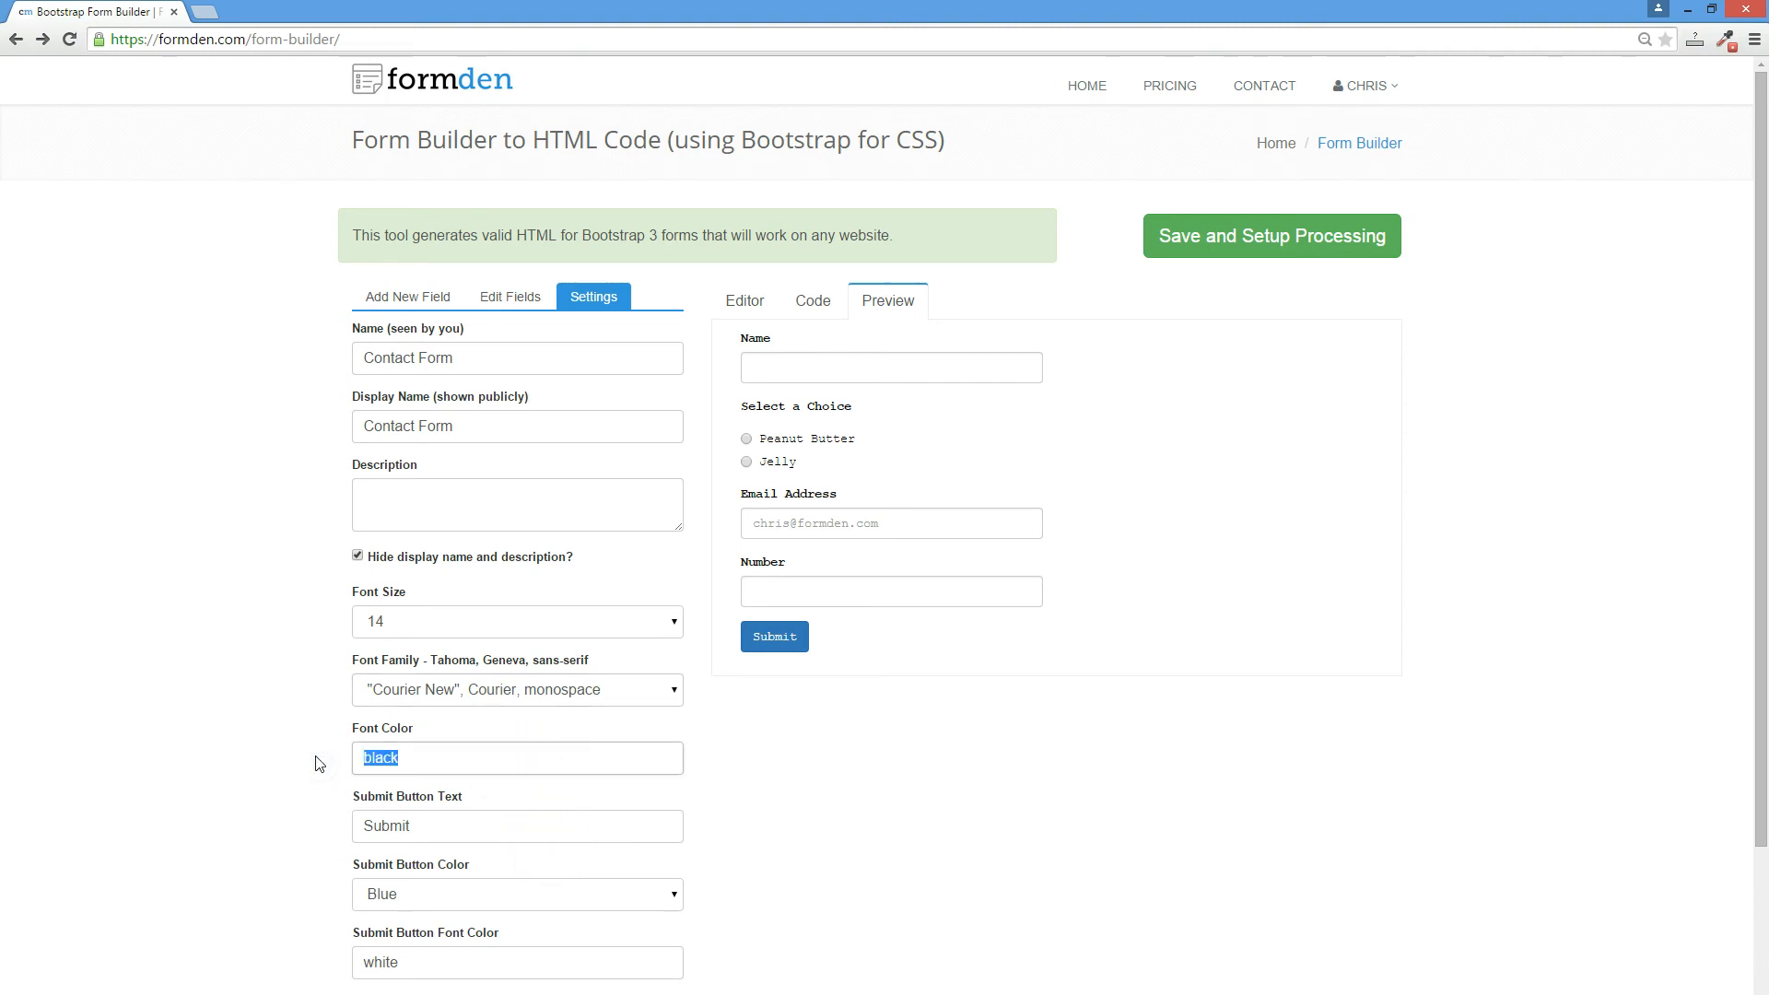
click(731, 790)
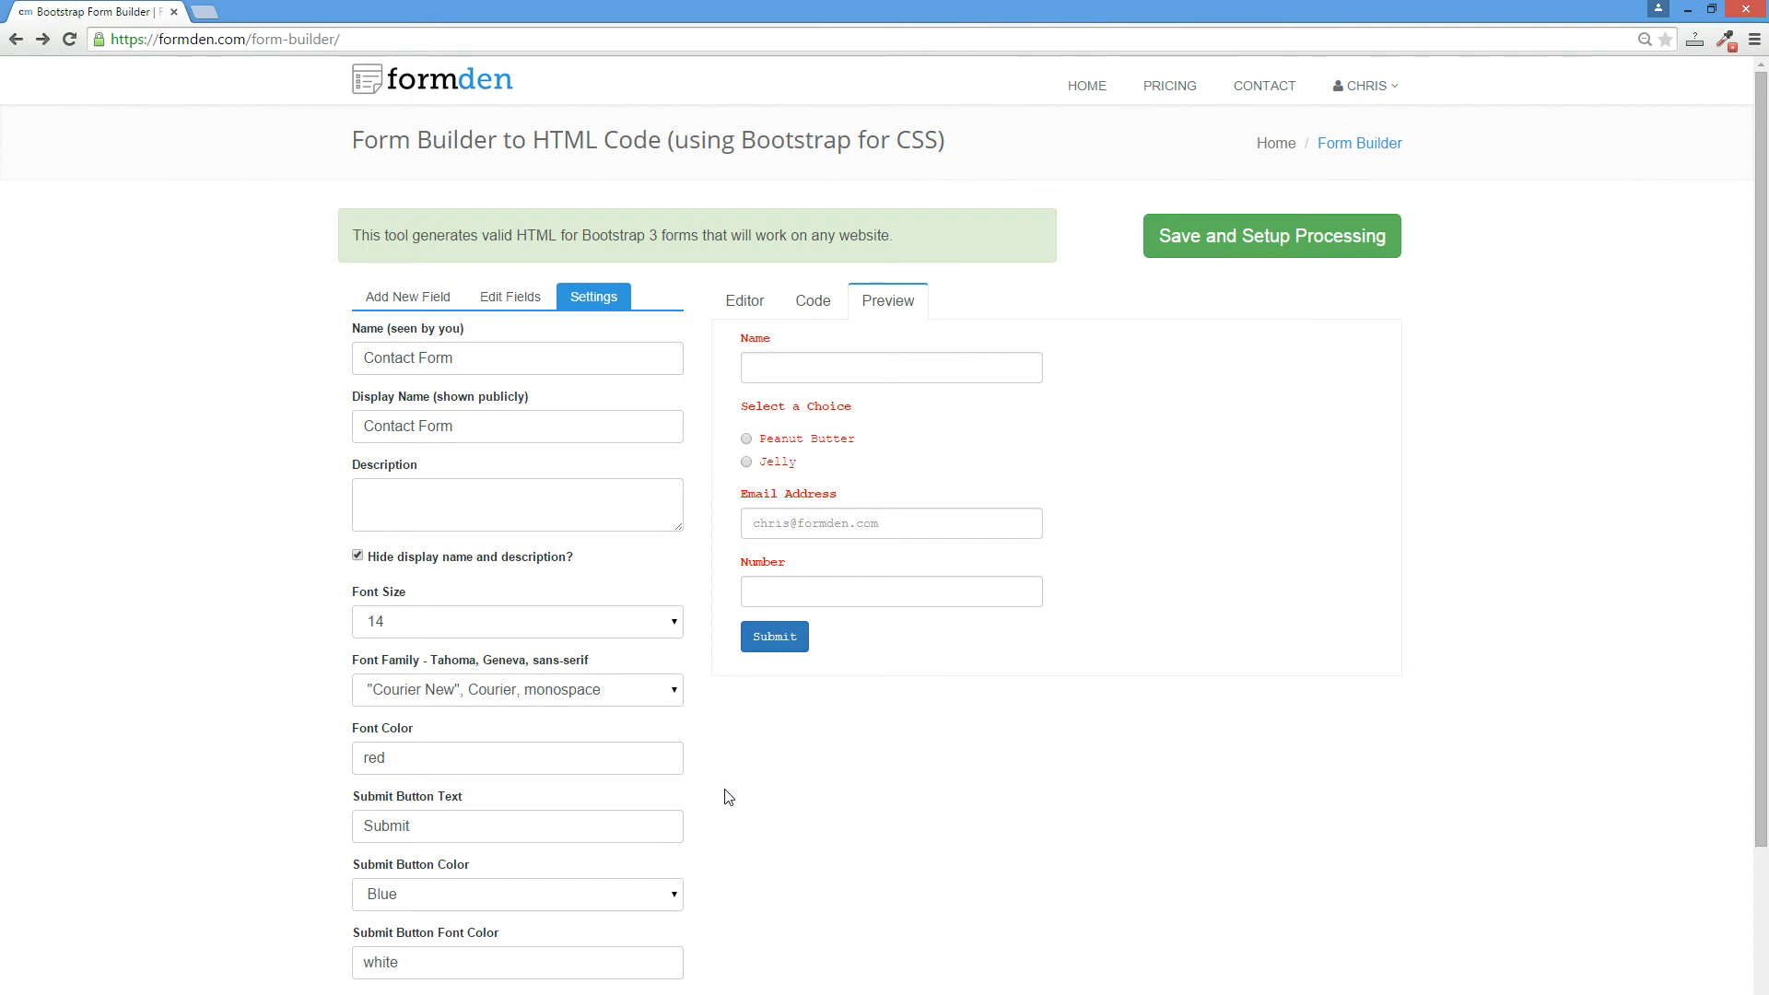
Set the form's input corner style to Square.
scroll(725, 794, down, 3)
click(771, 371)
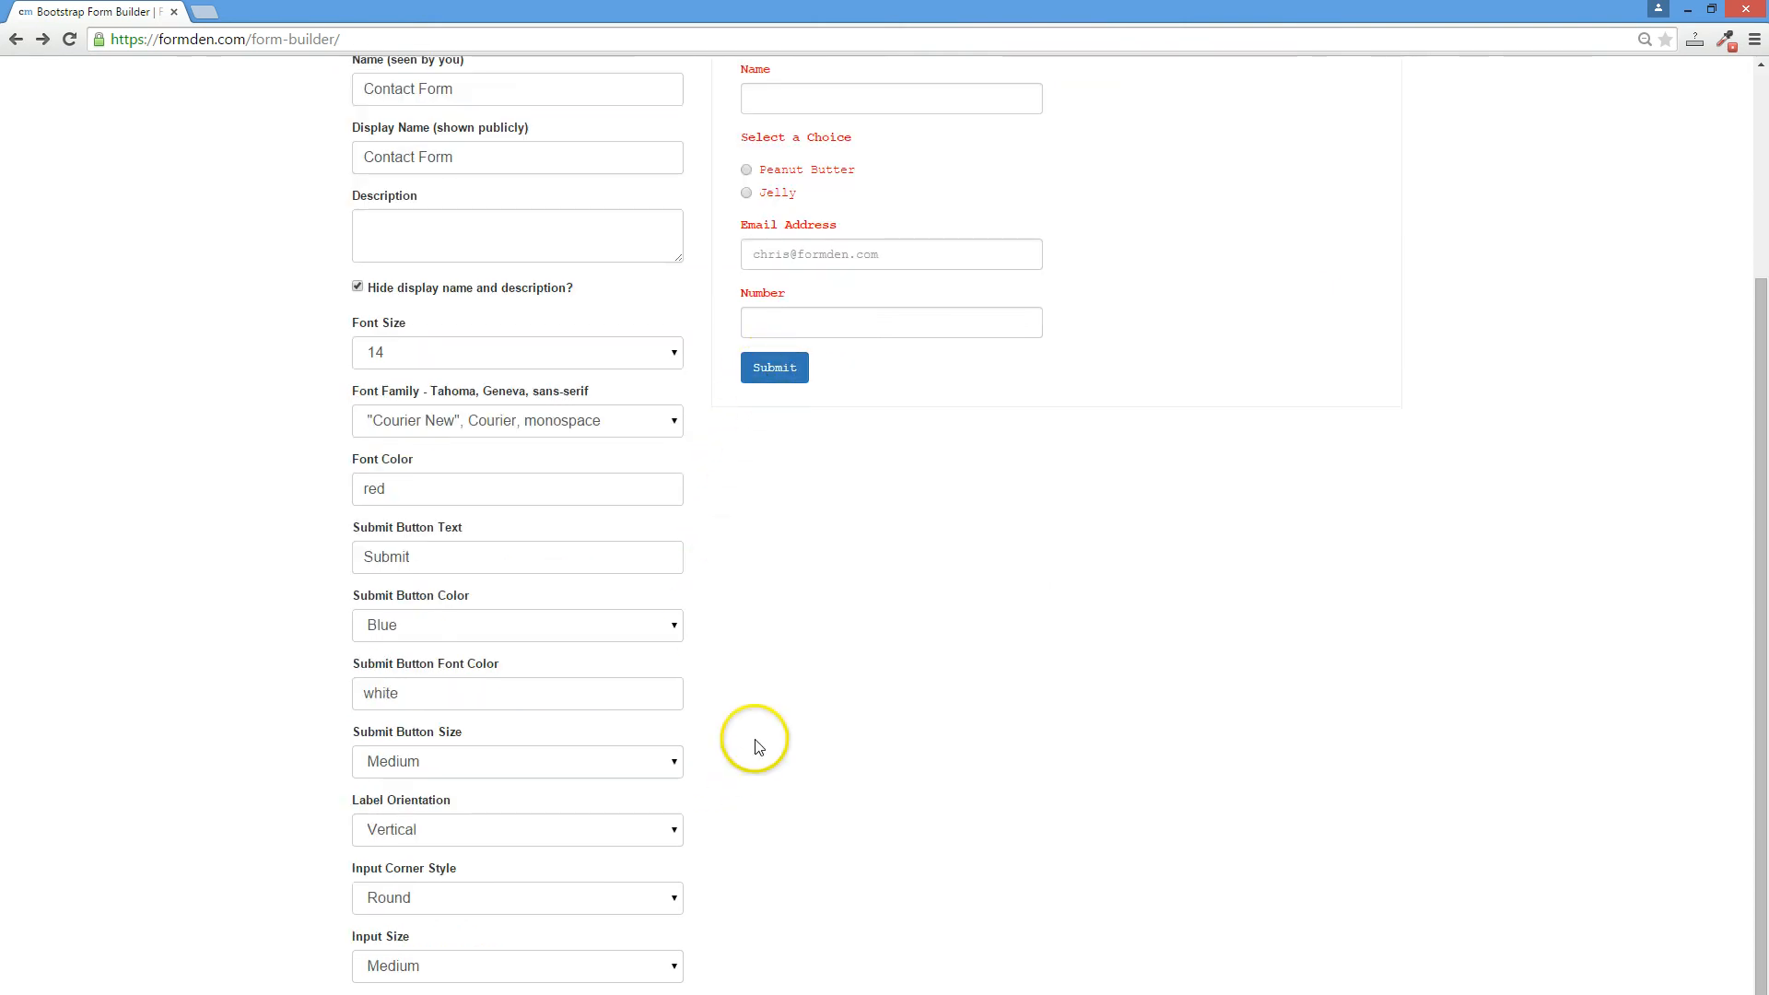
click(621, 897)
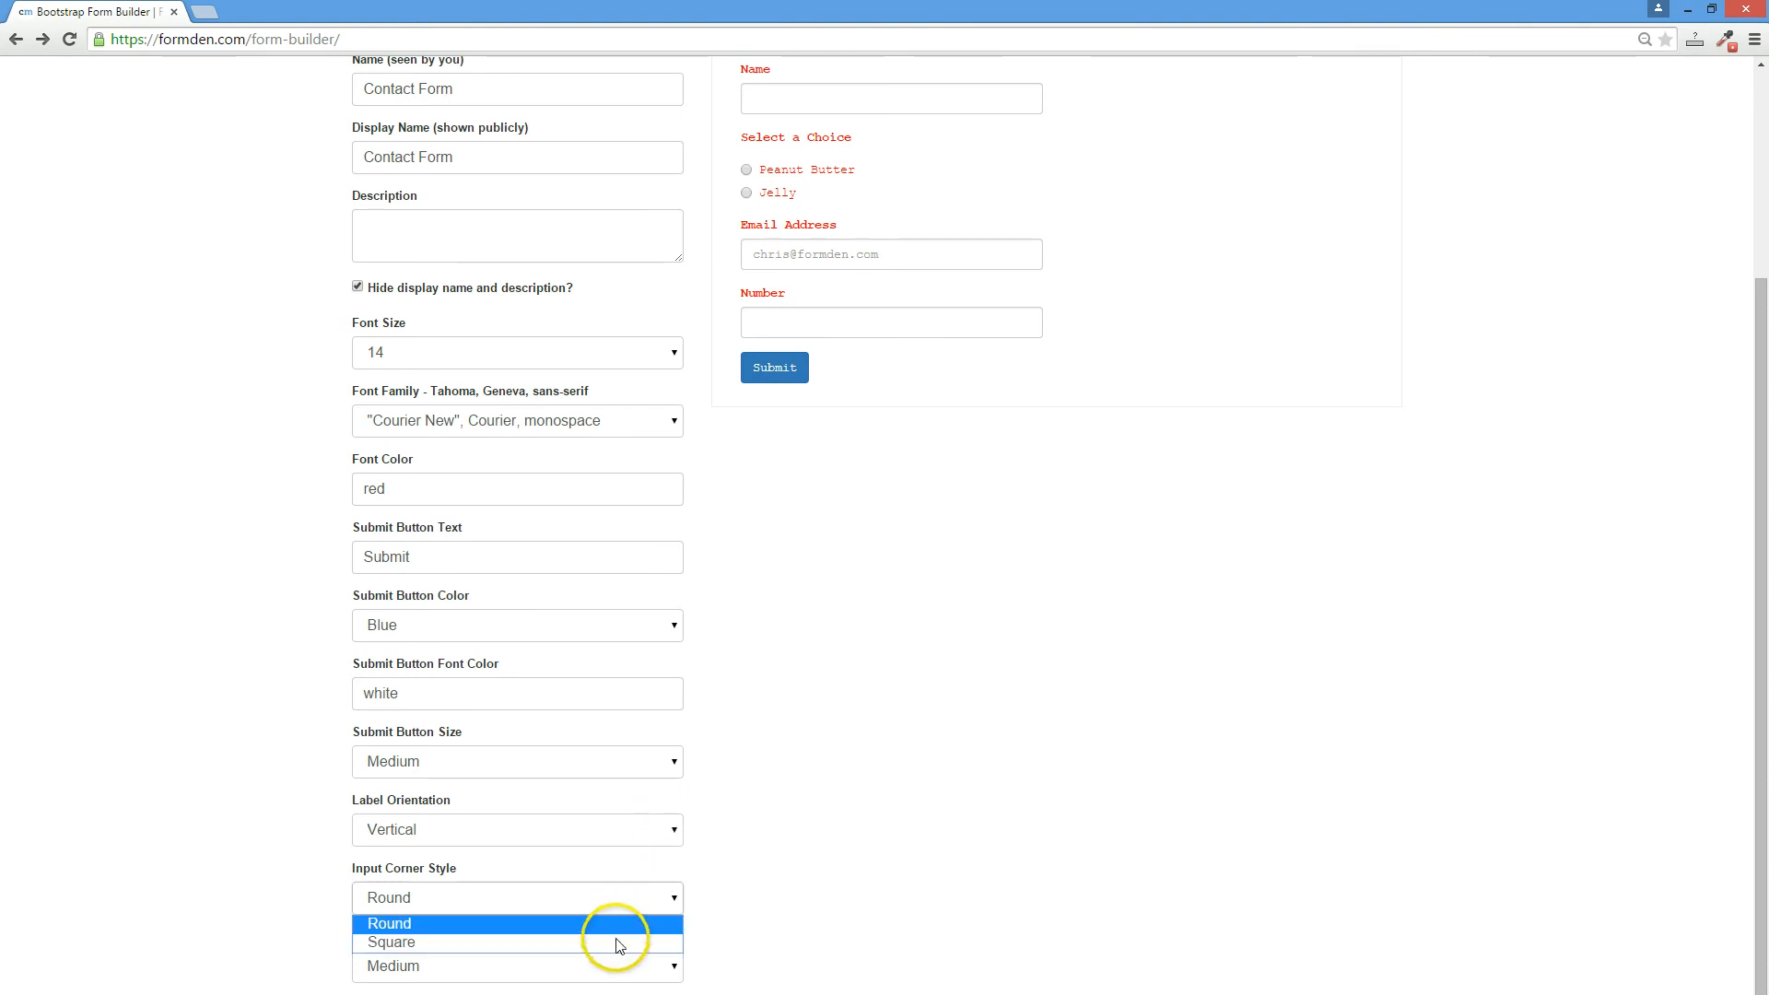
click(617, 942)
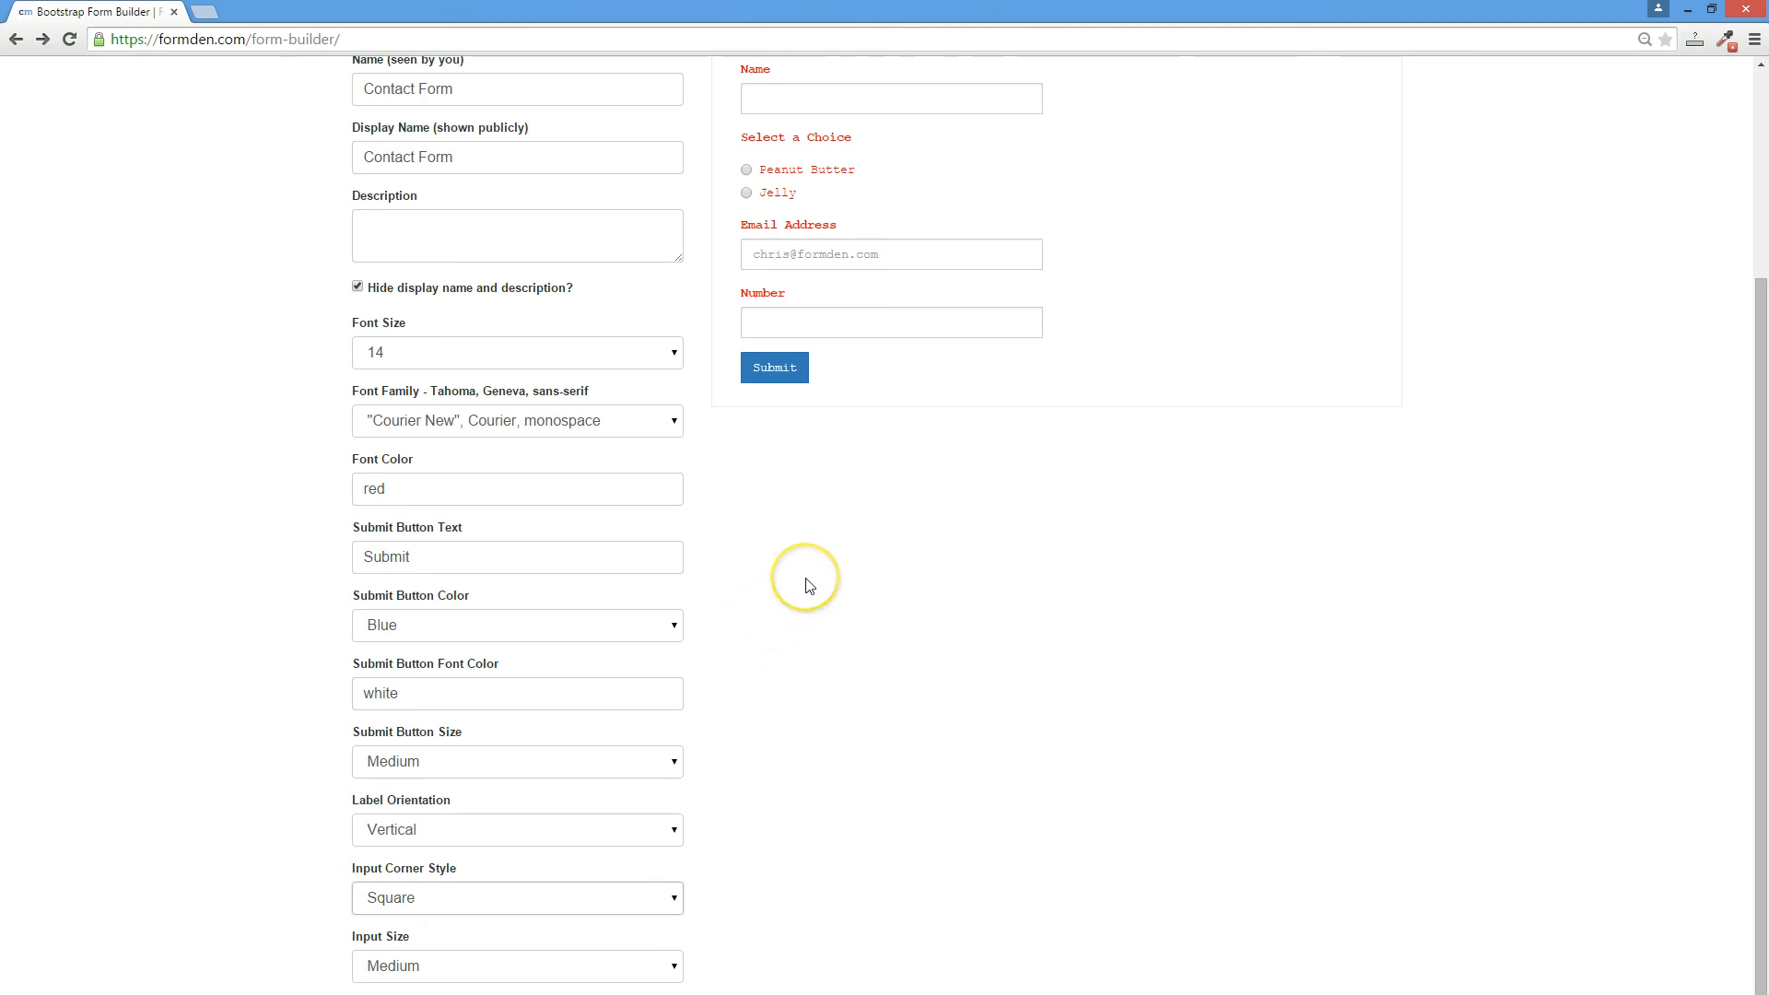
Compare the restyled form's generated HTML code with its rendered preview.
scroll(806, 586, up, 3)
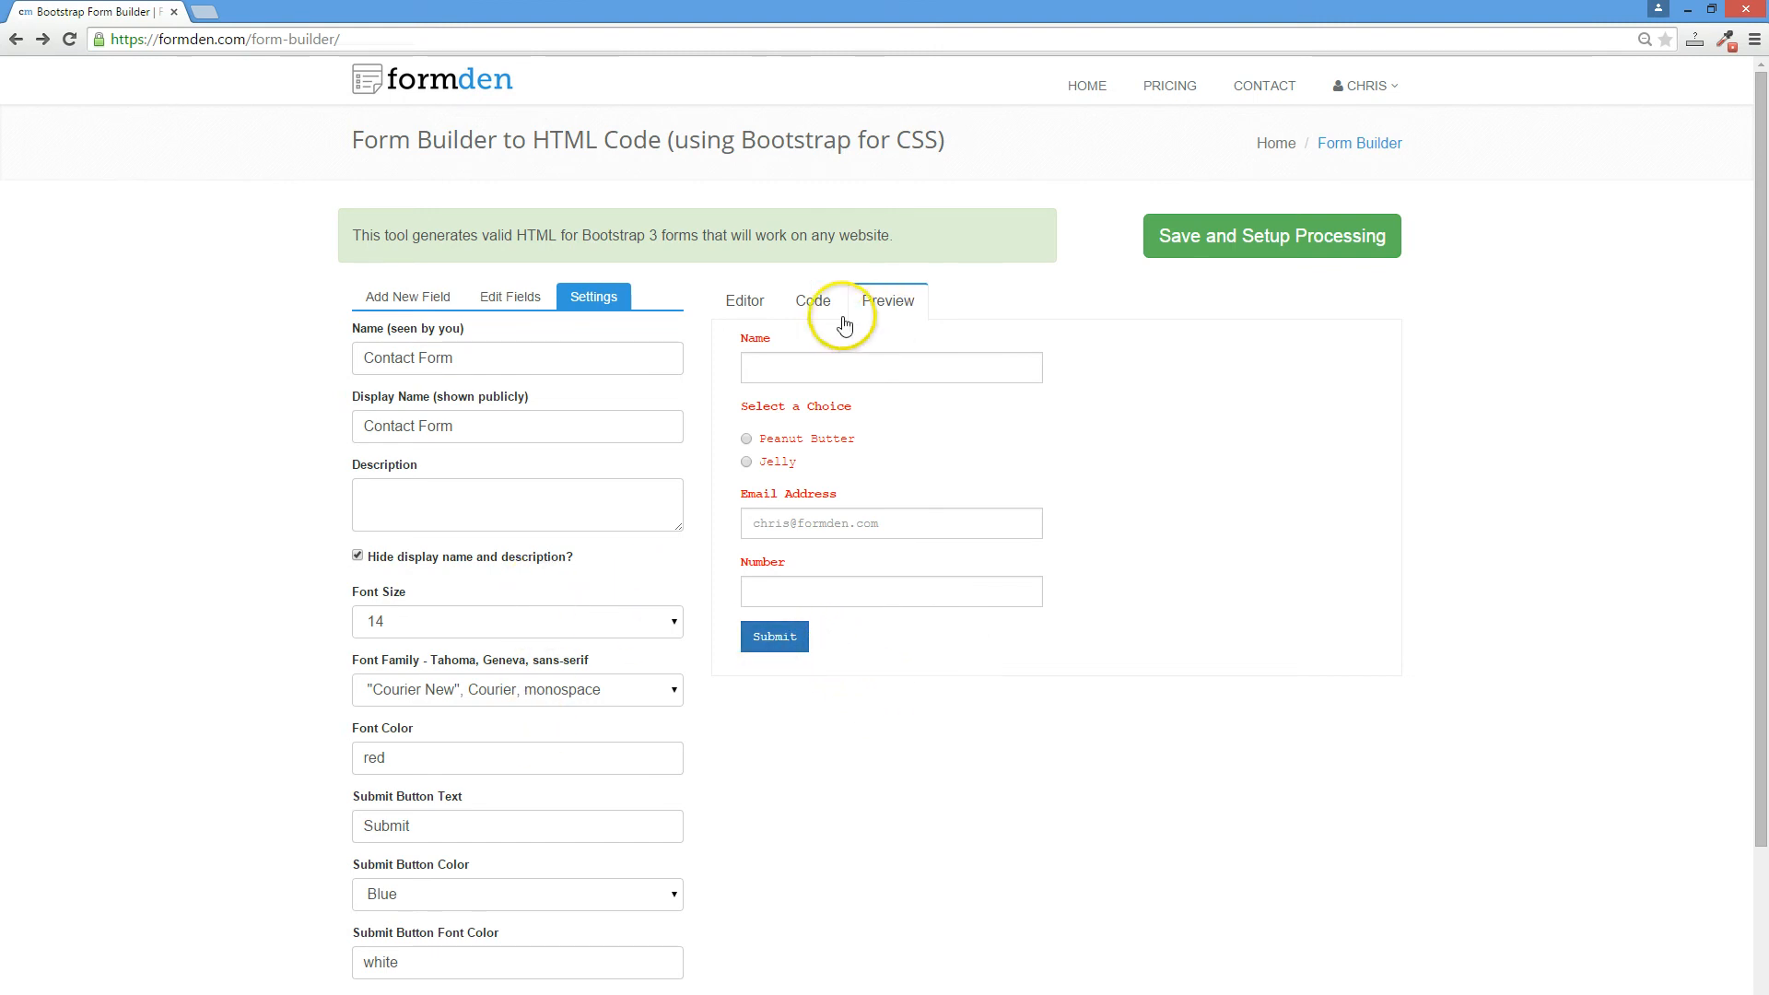
click(812, 304)
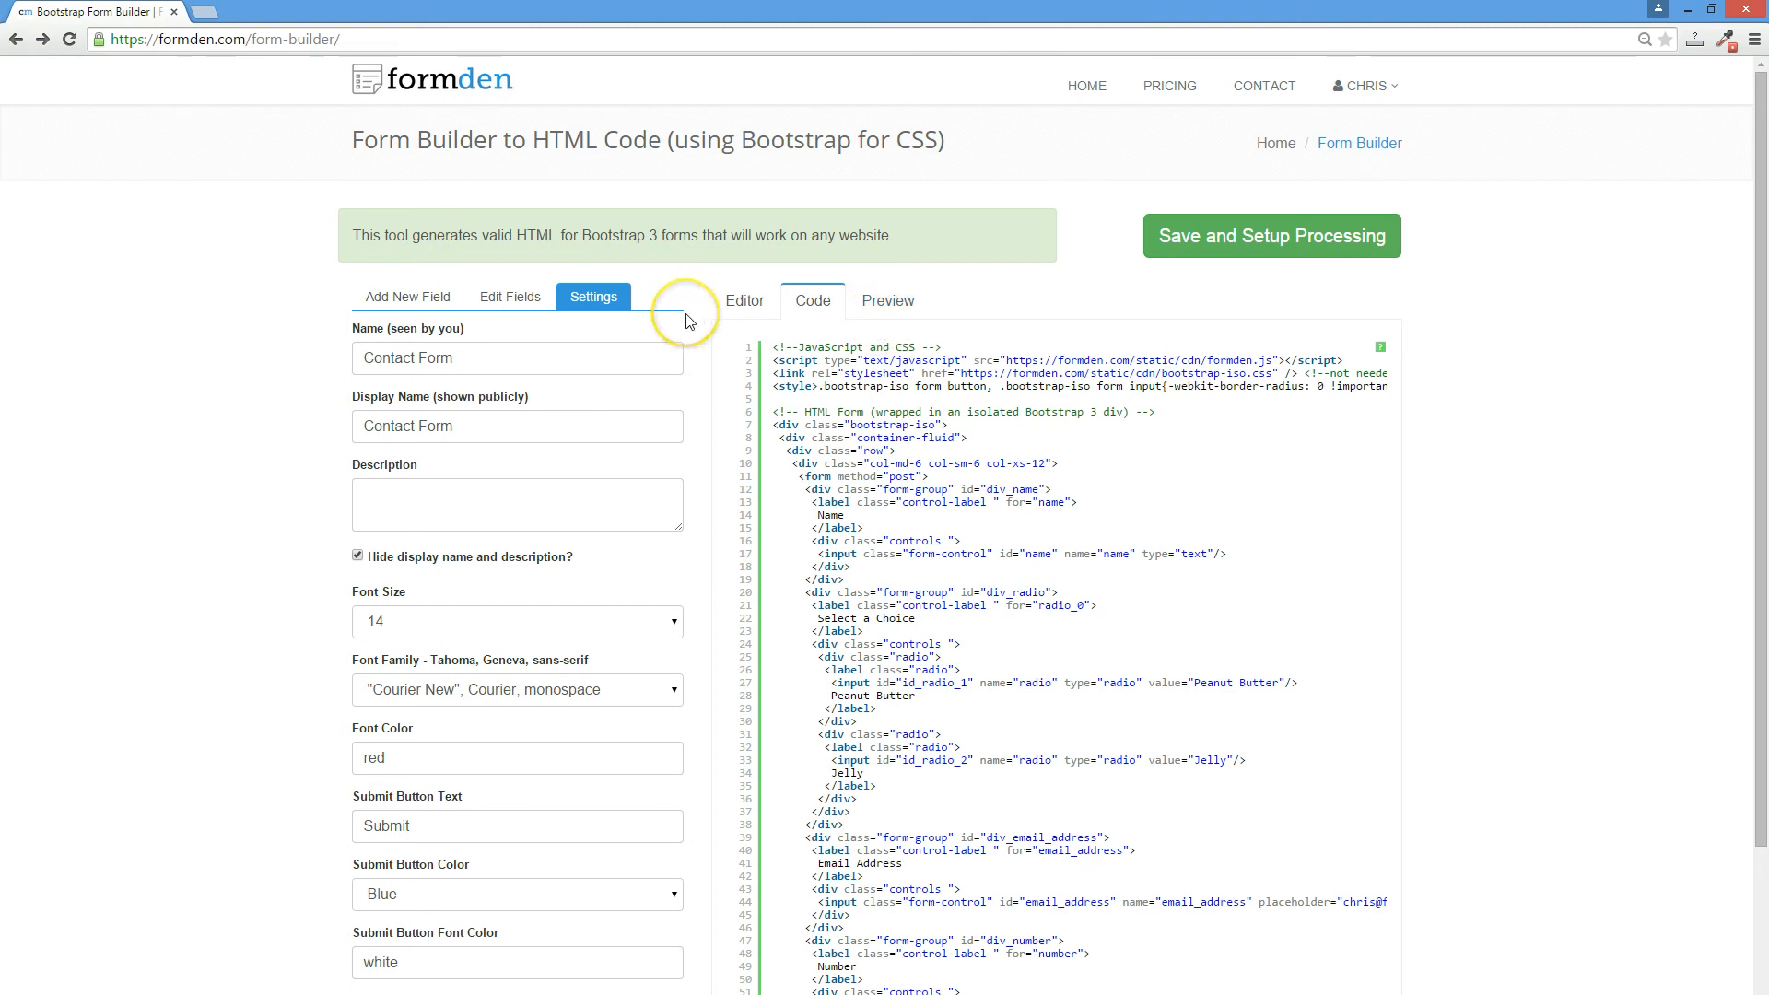
click(899, 297)
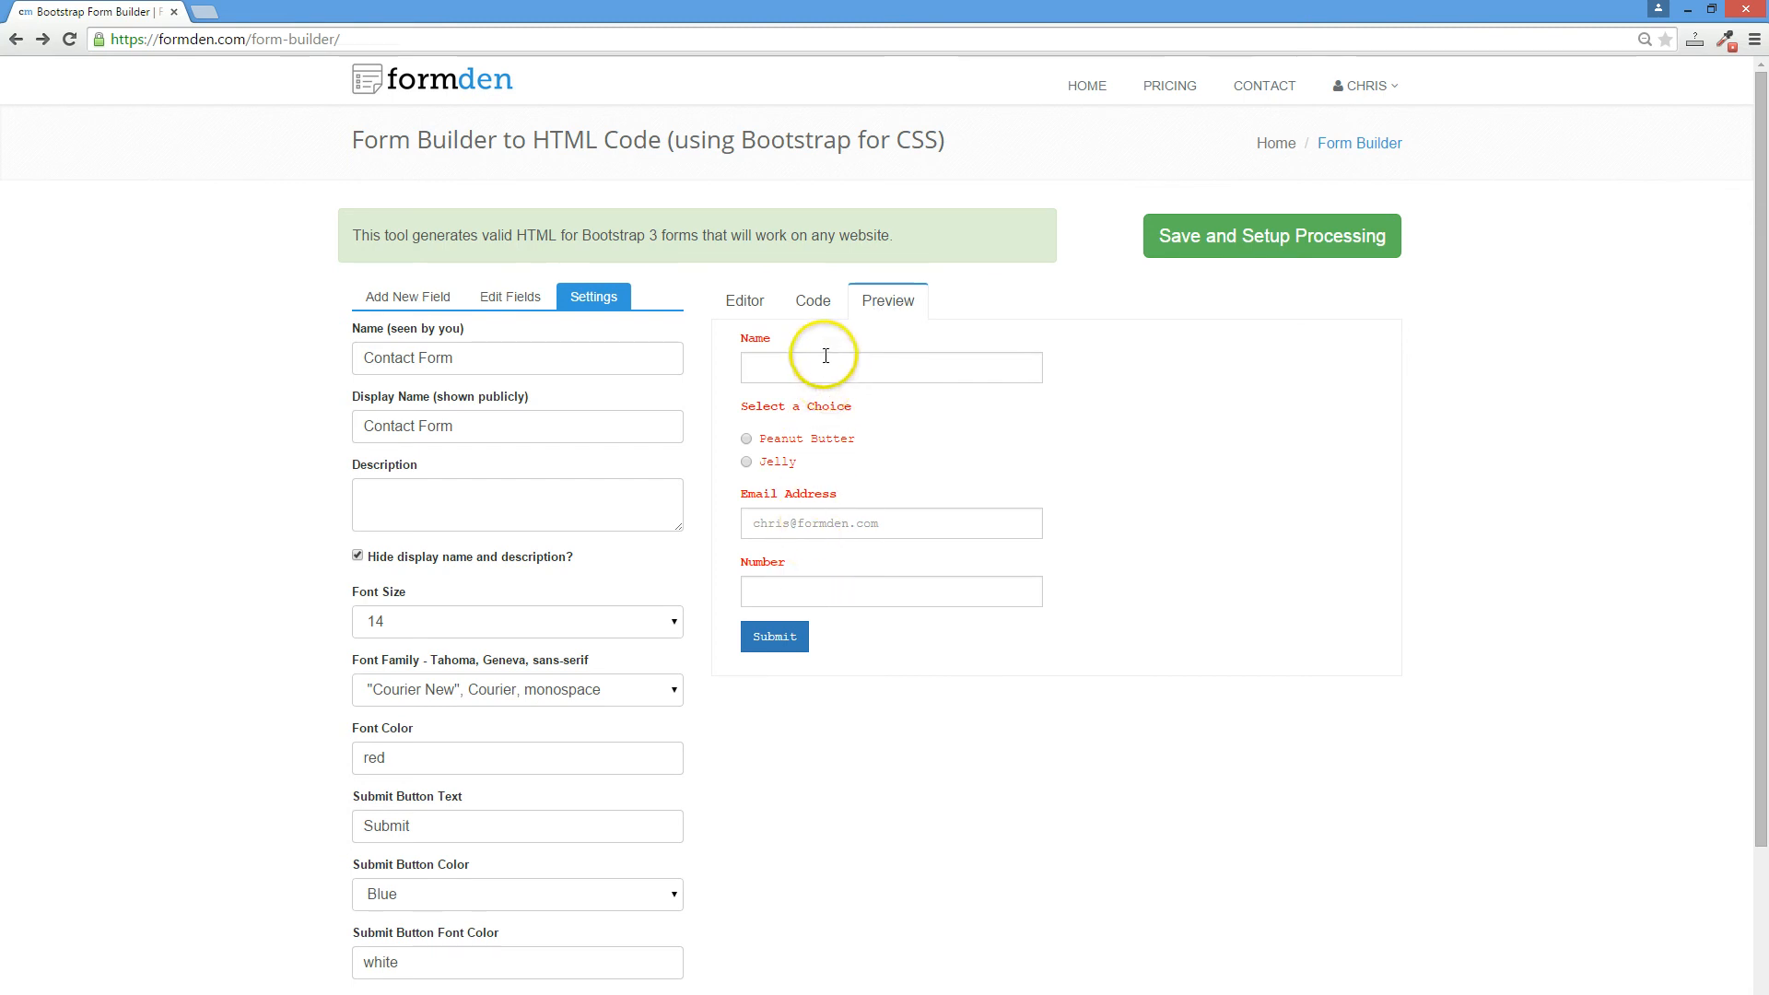
click(814, 313)
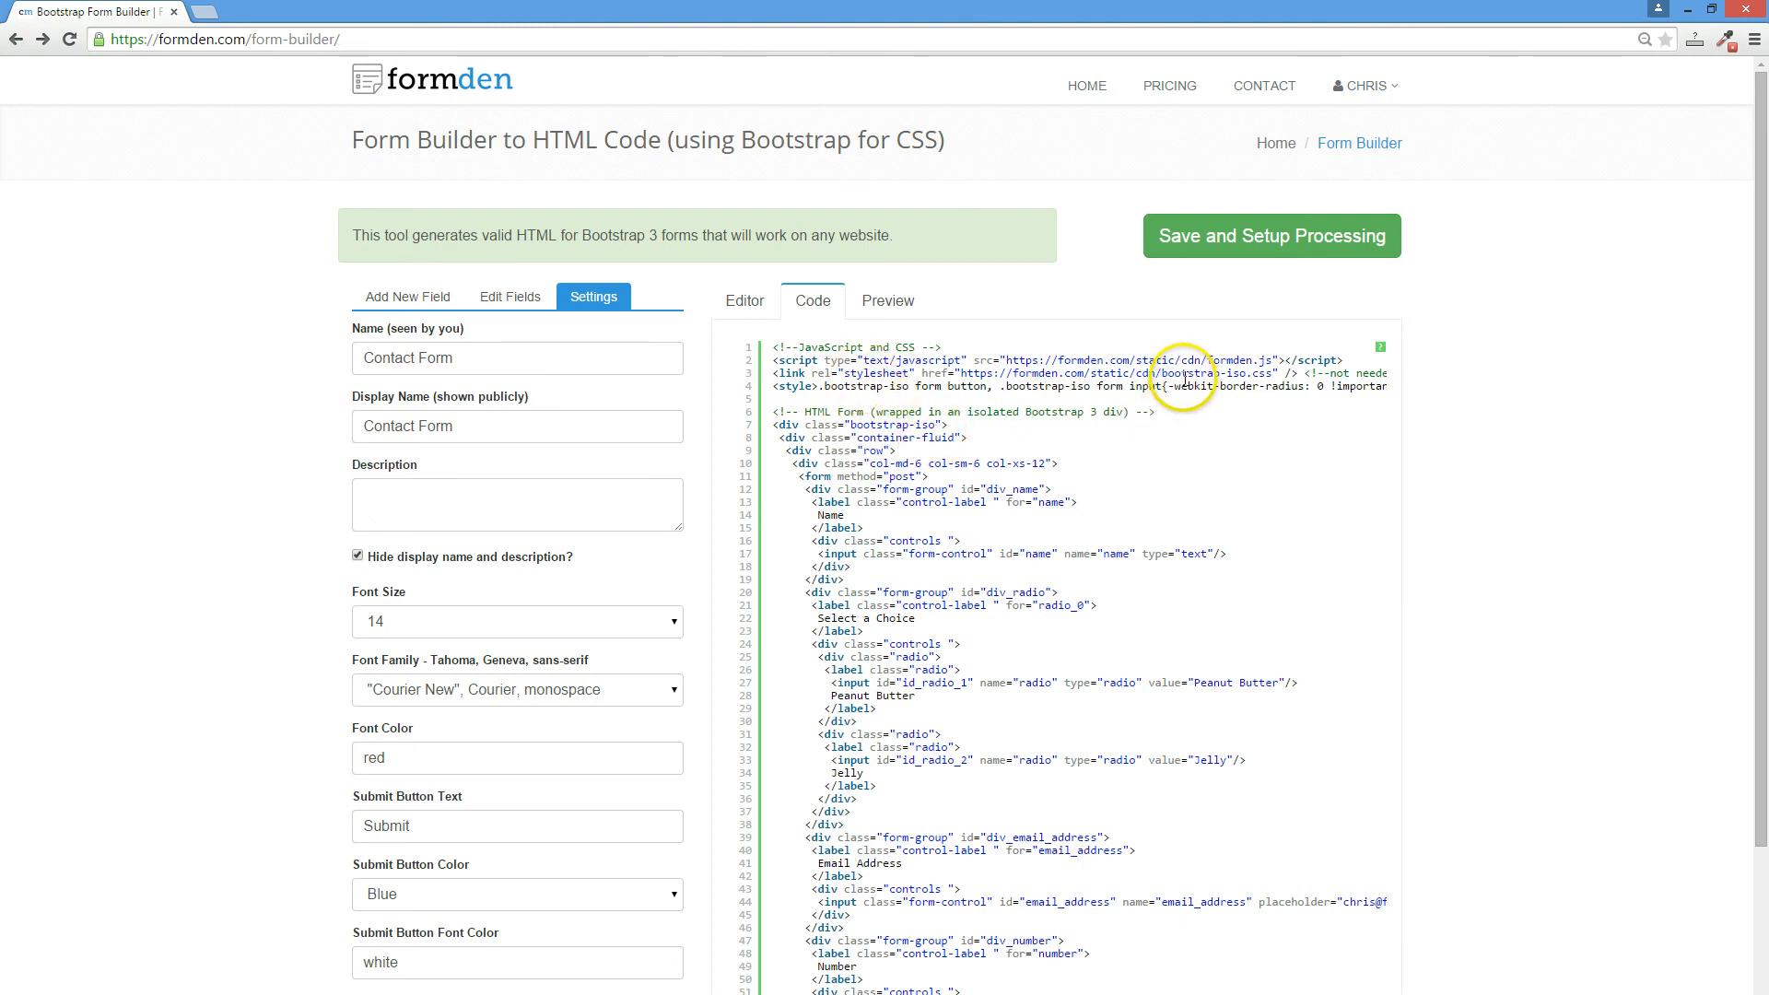
Open the linked bootstrap-iso.css stylesheet to examine its rules, and return to the form builder.
click(1015, 374)
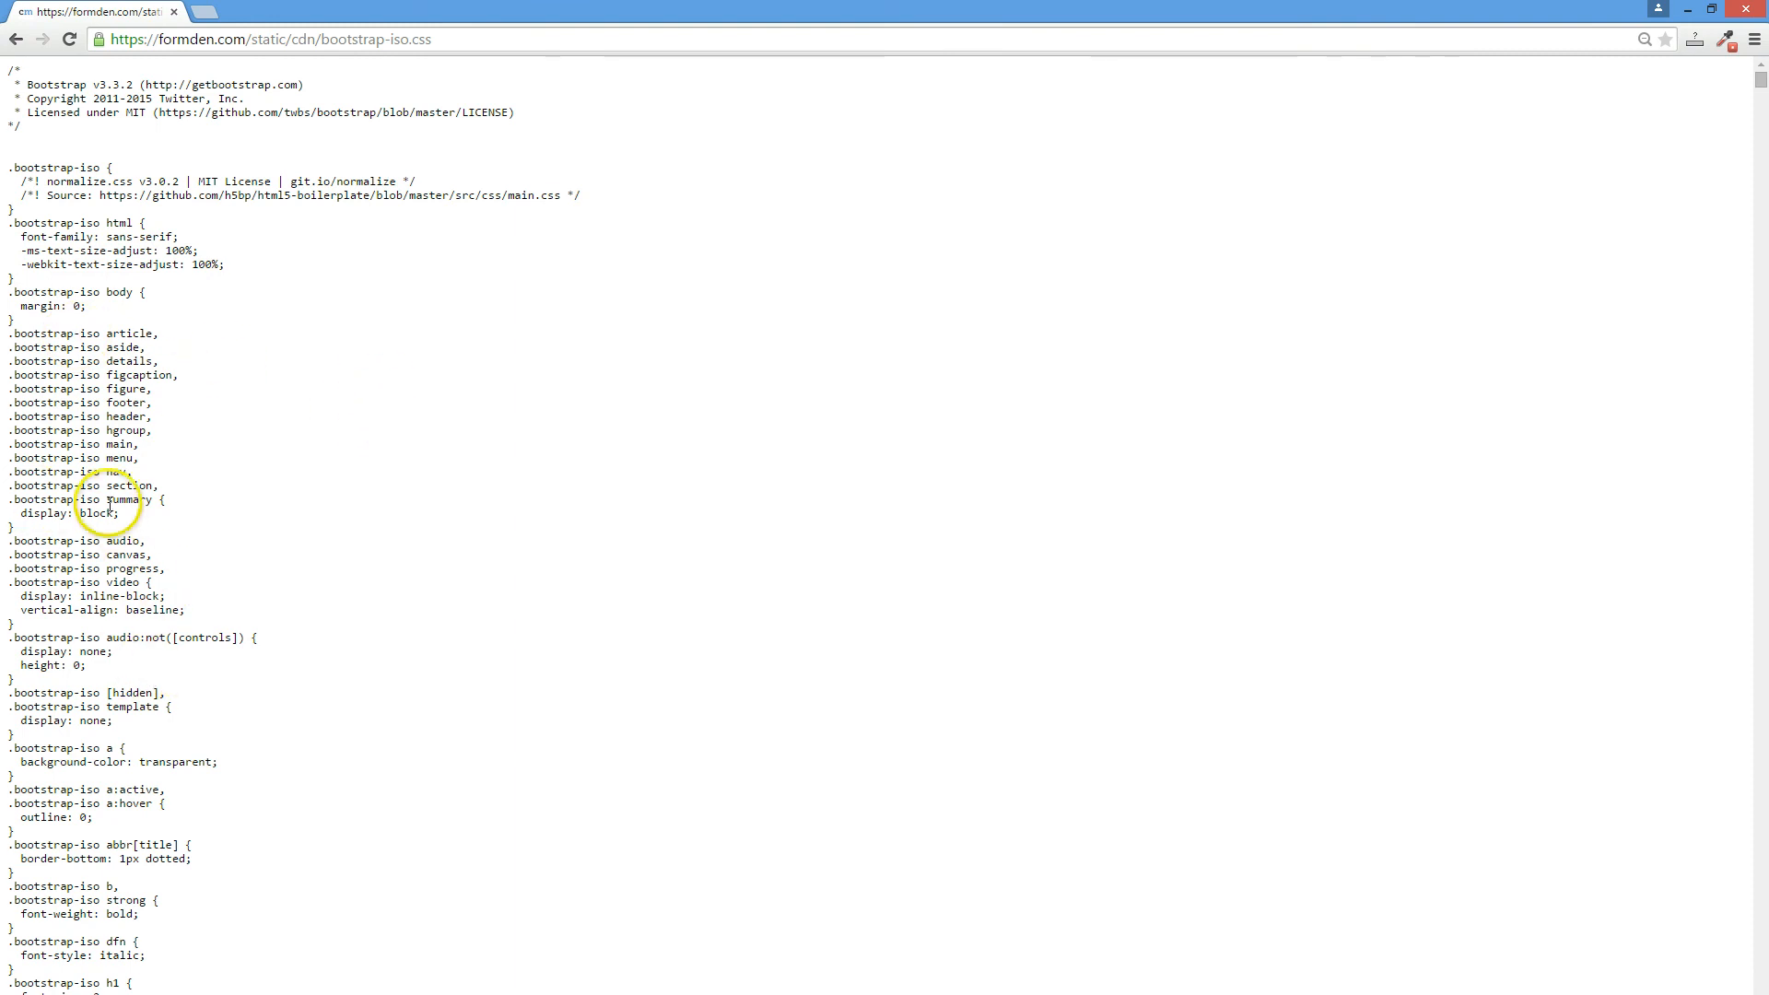
click(16, 39)
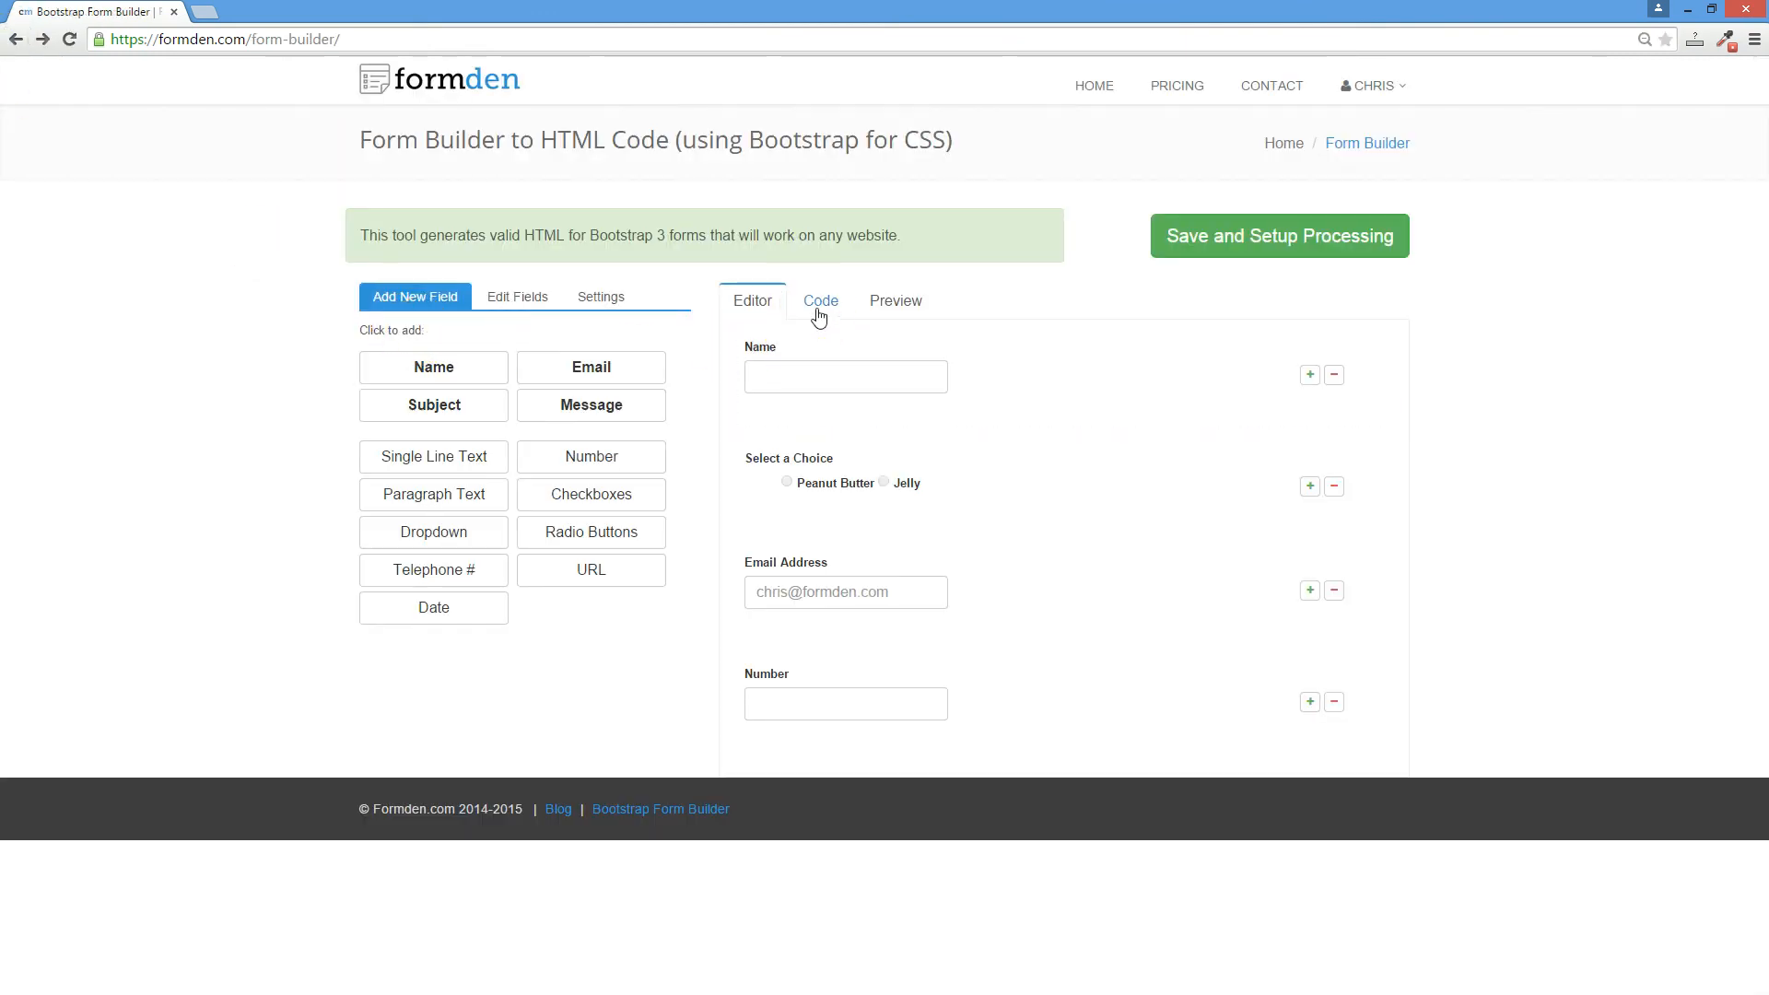
Recheck the form's code and preview, and save the form to set up its processing.
click(819, 313)
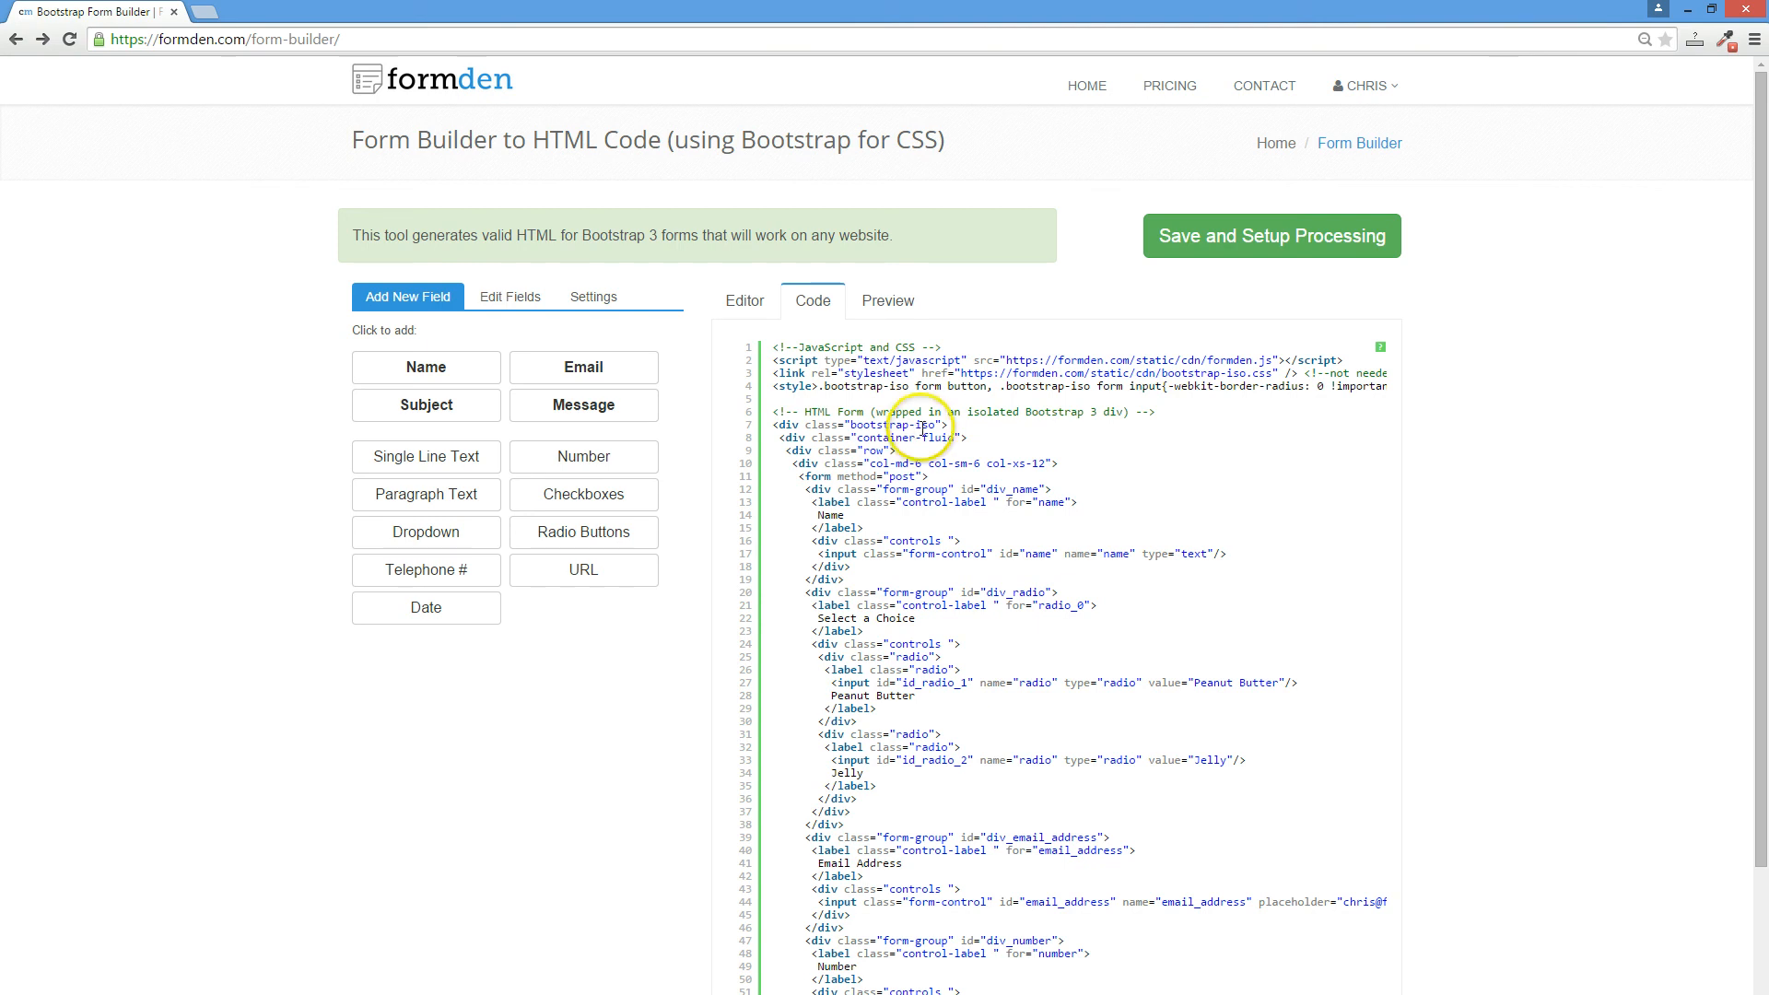
click(888, 313)
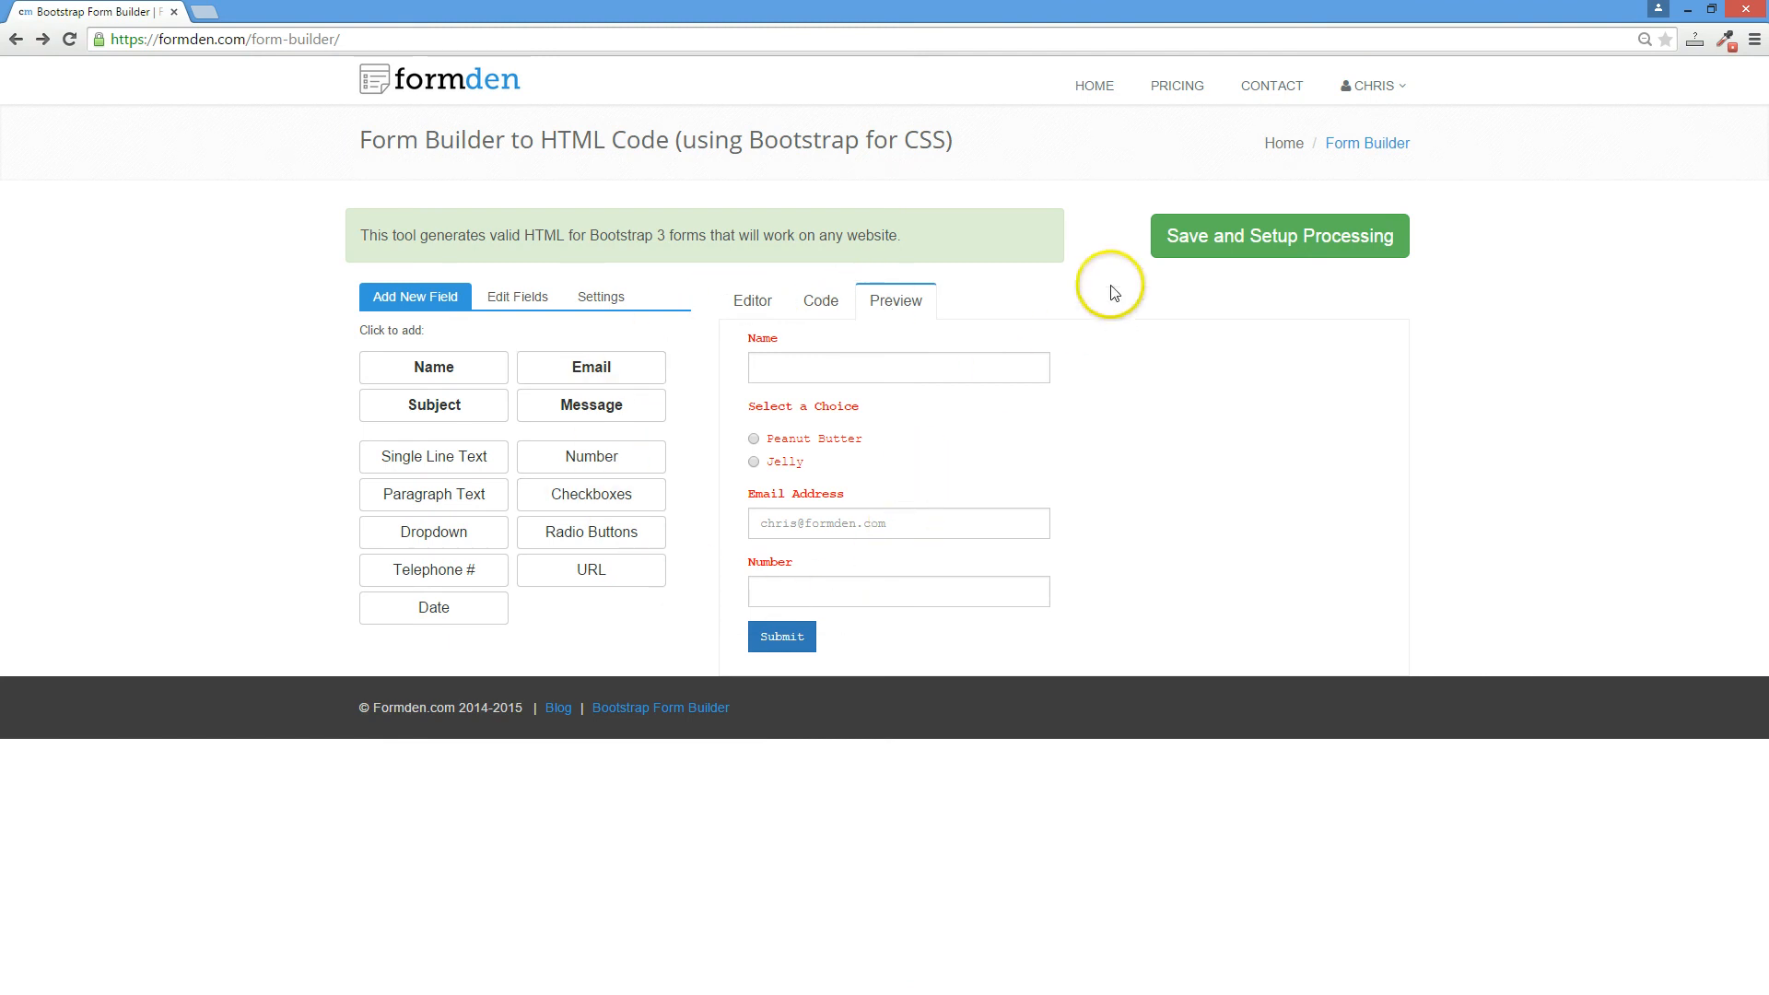
click(1205, 245)
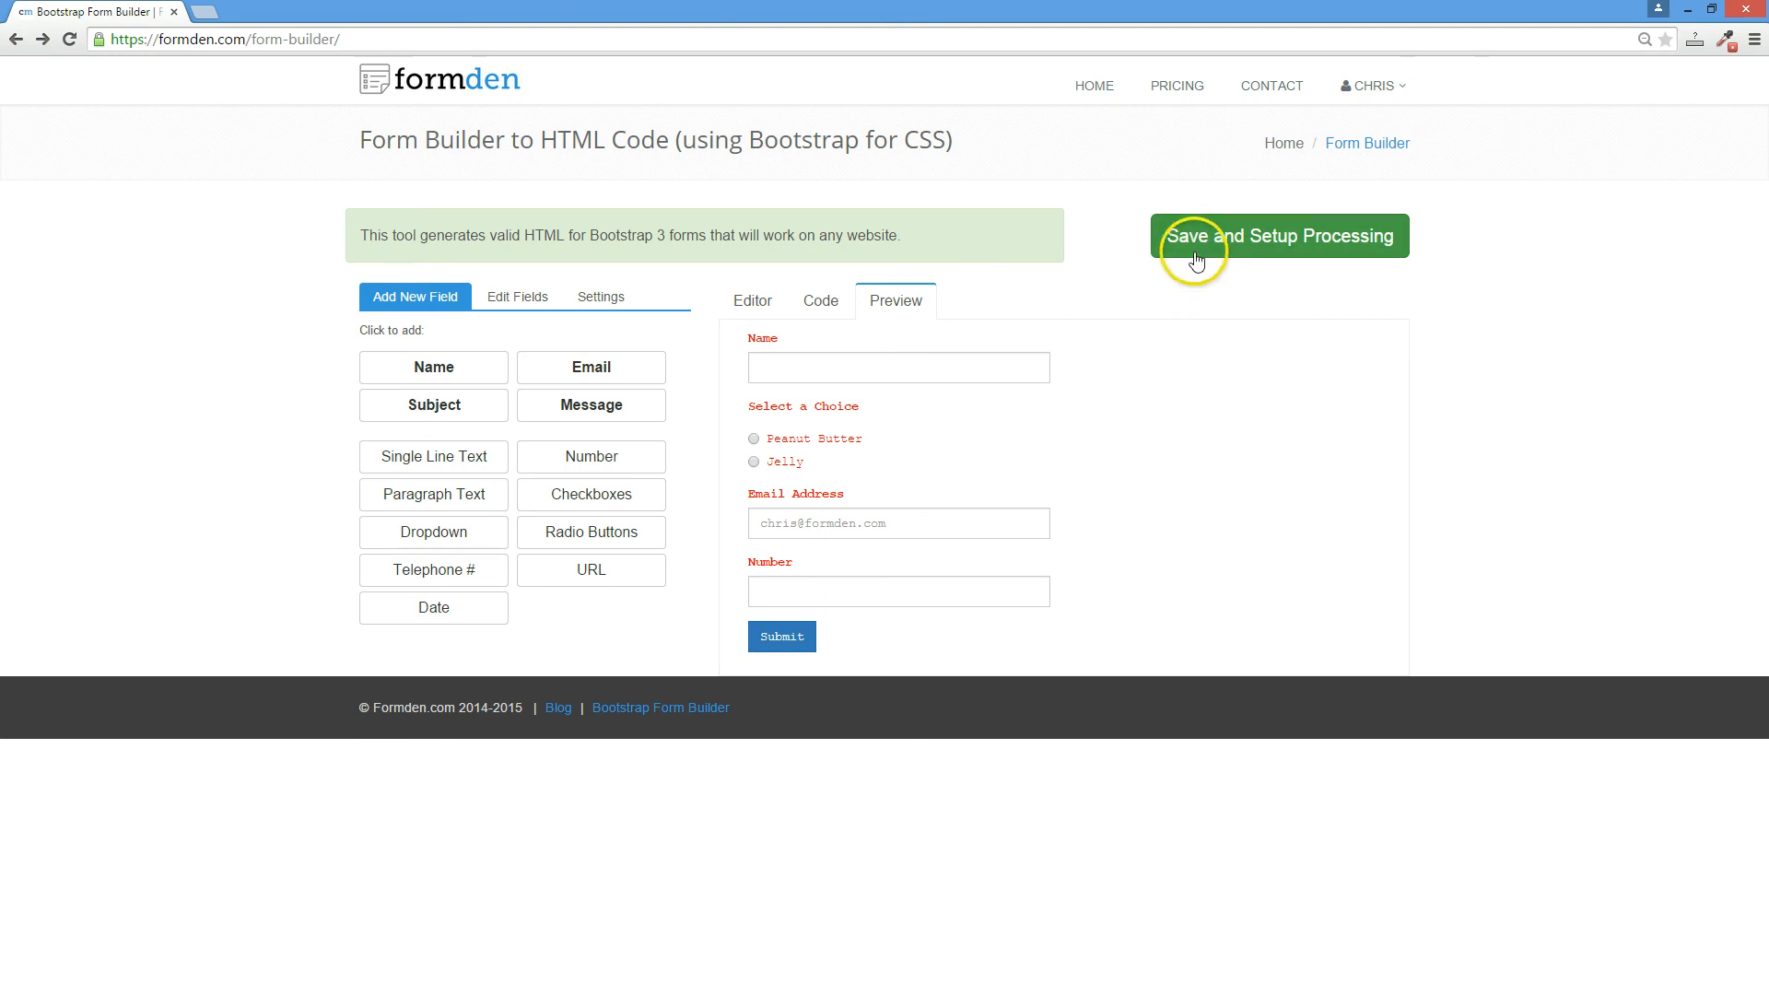